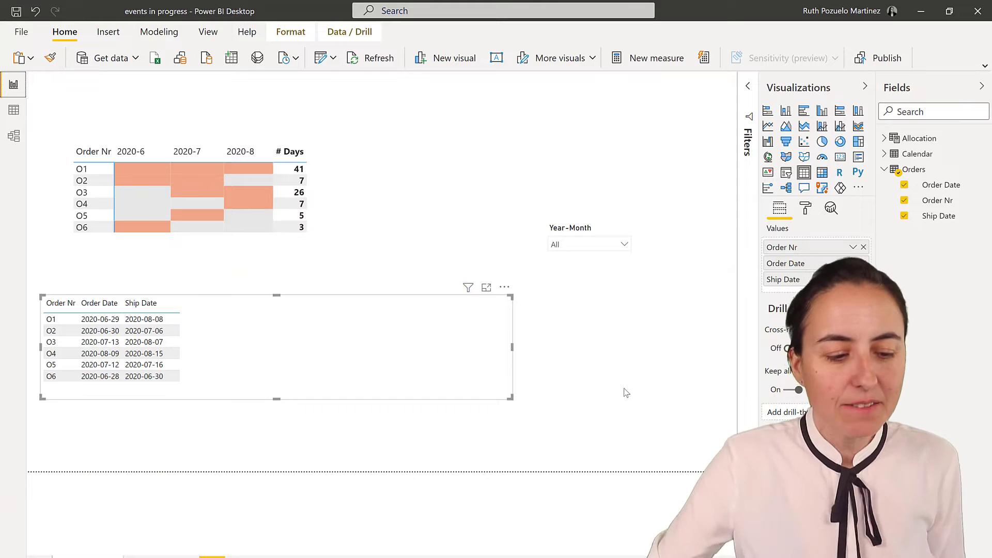
# Inspect the raw Orders table rows, then reposition the order matrix on the report page.
pyautogui.click(14, 109)
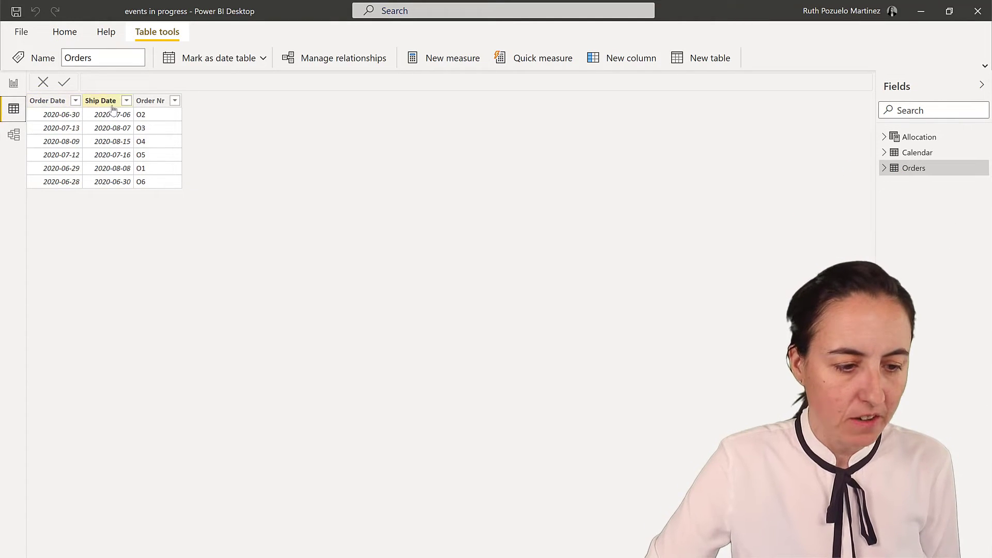
pyautogui.click(13, 84)
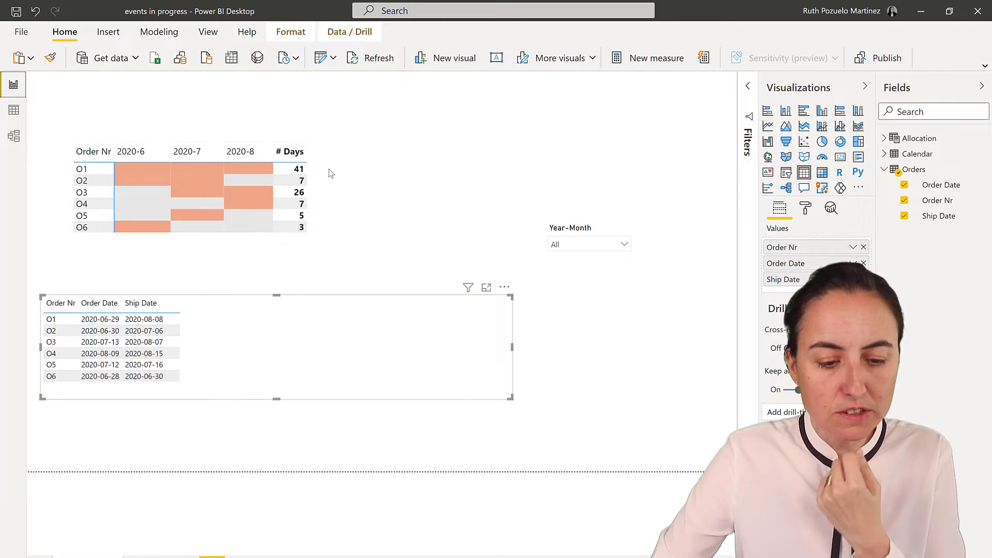
pyautogui.moveTo(328, 169)
pyautogui.mouseDown()
pyautogui.moveTo(335, 128)
pyautogui.moveTo(321, 168)
pyautogui.mouseUp()
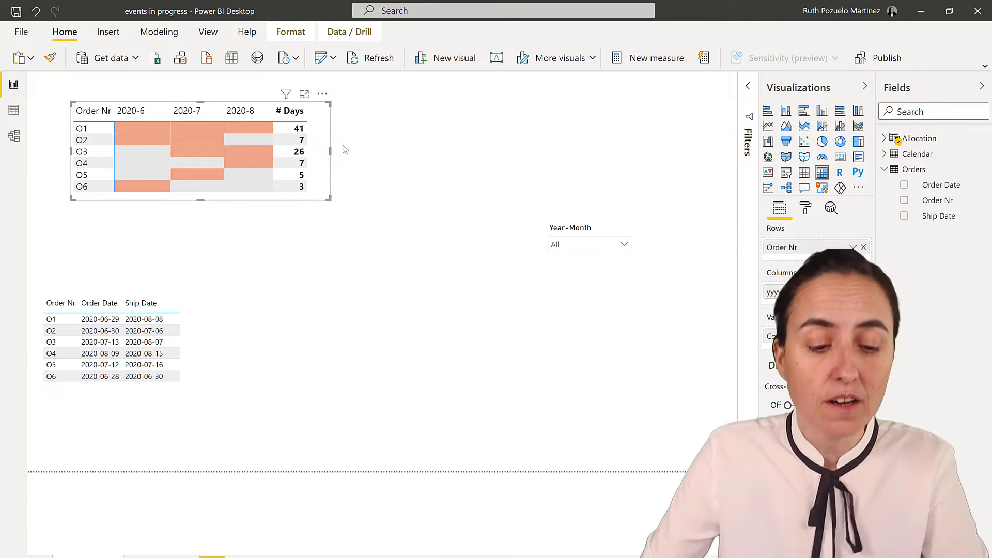
pyautogui.moveTo(328, 125); pyautogui.dragTo(318, 165)
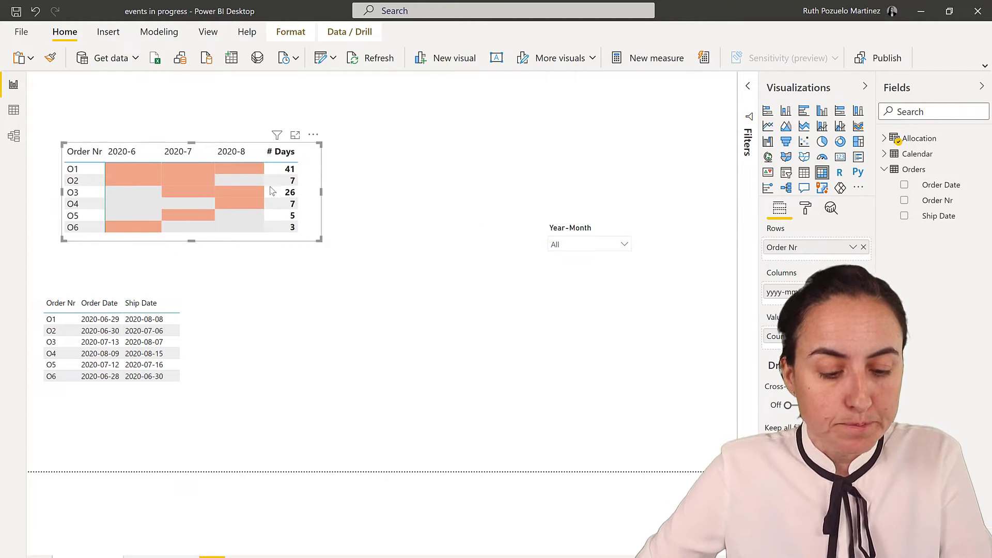
# Filter the report to 2020-Jul with the Year-Month slicer, then clear that month filter.
pyautogui.click(620, 245)
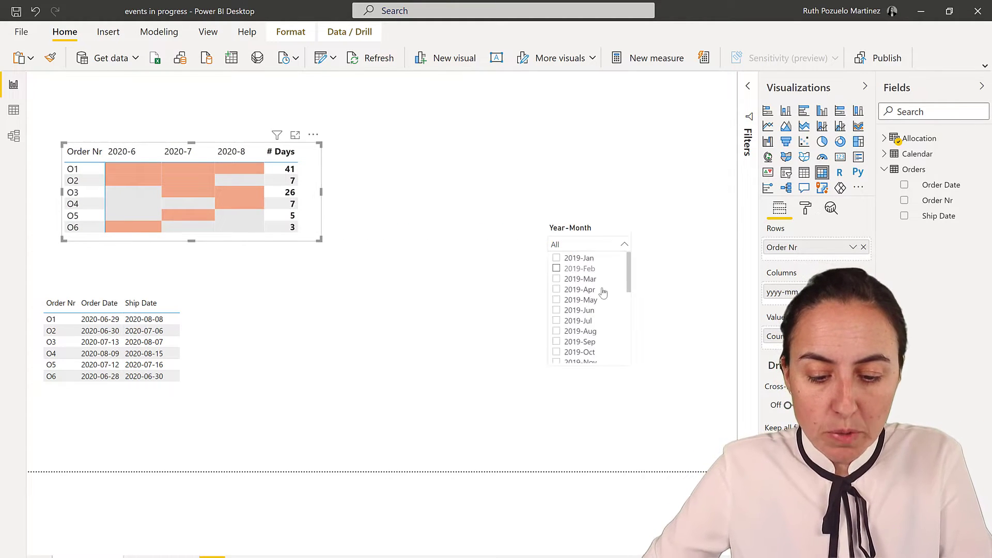
pyautogui.scroll(-5, 594, 331)
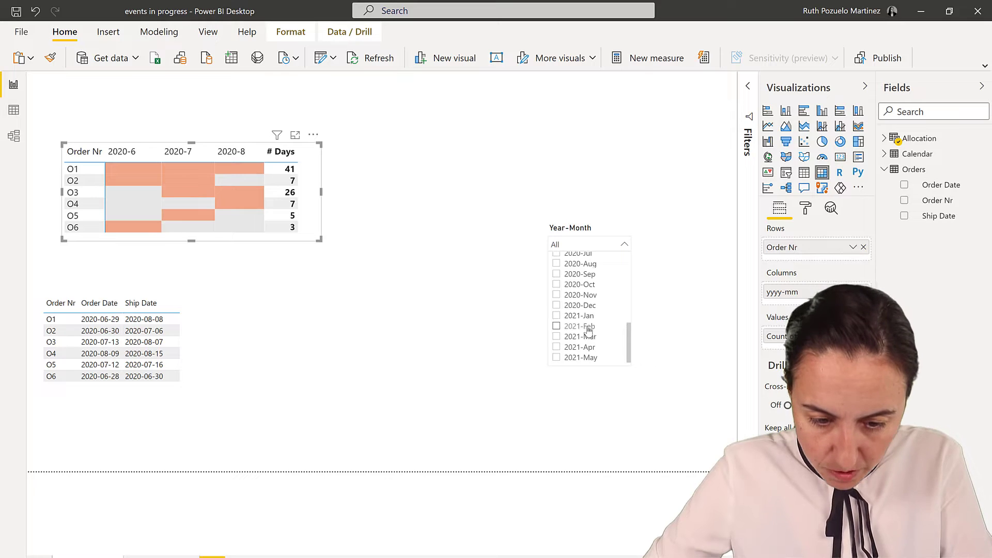
pyautogui.scroll(2, 594, 293)
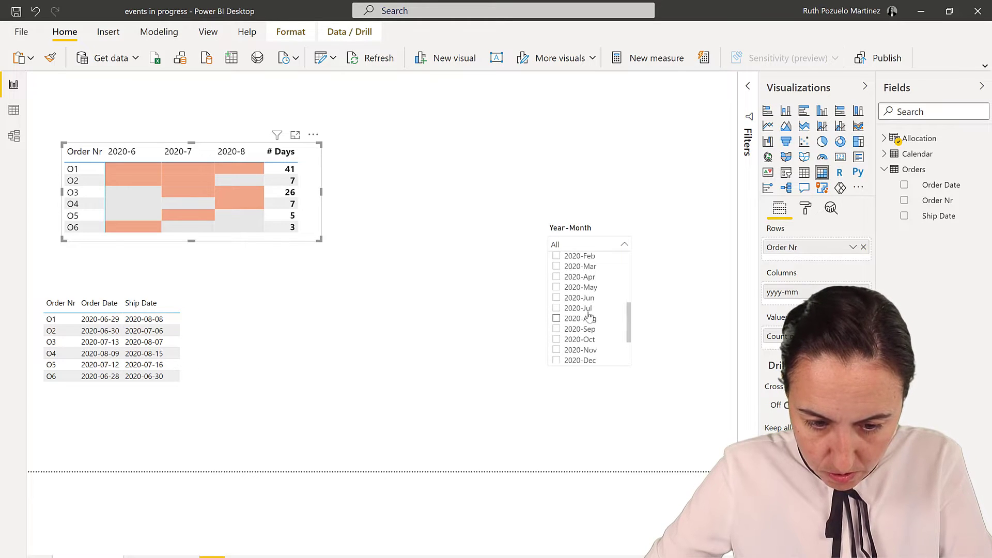
pyautogui.click(583, 309)
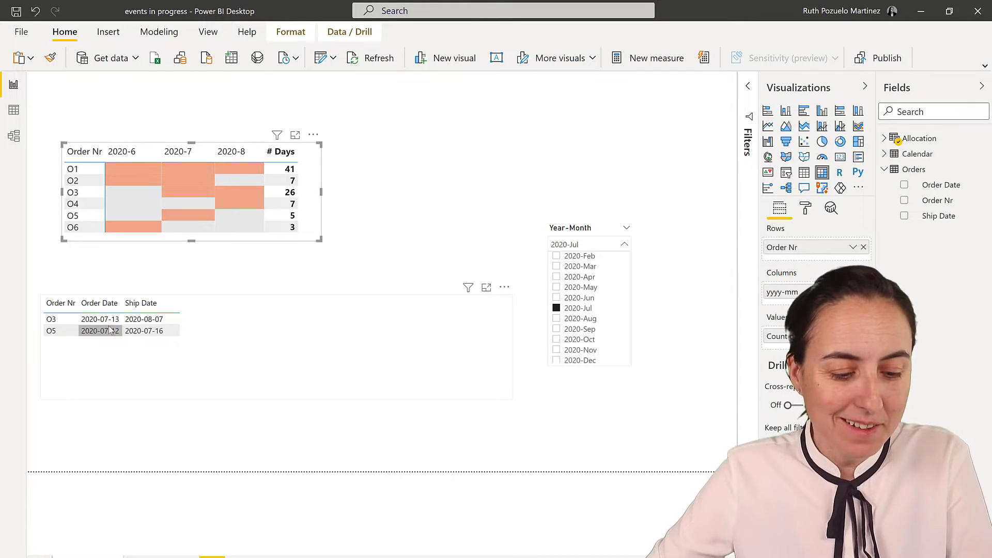
pyautogui.click(571, 309)
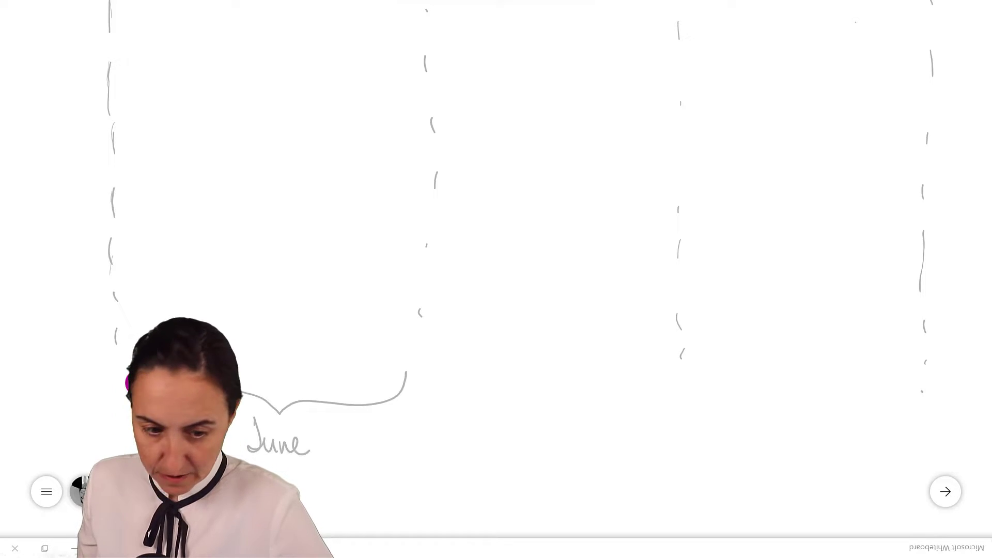
# Draw braces under the second and third columns and handwrite the labels July and August.
pyautogui.moveTo(427, 382)
pyautogui.mouseDown()
pyautogui.moveTo(640, 399)
pyautogui.moveTo(651, 372)
pyautogui.mouseUp()
pyautogui.moveTo(540, 411)
pyautogui.mouseDown()
pyautogui.moveTo(577, 415)
pyautogui.moveTo(580, 438)
pyautogui.moveTo(590, 460)
pyautogui.mouseUp()
pyautogui.moveTo(687, 381)
pyautogui.mouseDown()
pyautogui.moveTo(711, 403)
pyautogui.moveTo(890, 402)
pyautogui.moveTo(901, 378)
pyautogui.mouseUp()
pyautogui.moveTo(772, 433)
pyautogui.mouseDown()
pyautogui.moveTo(768, 464)
pyautogui.moveTo(813, 457)
pyautogui.moveTo(811, 483)
pyautogui.mouseUp()
pyautogui.moveTo(818, 447); pyautogui.dragTo(859, 455)
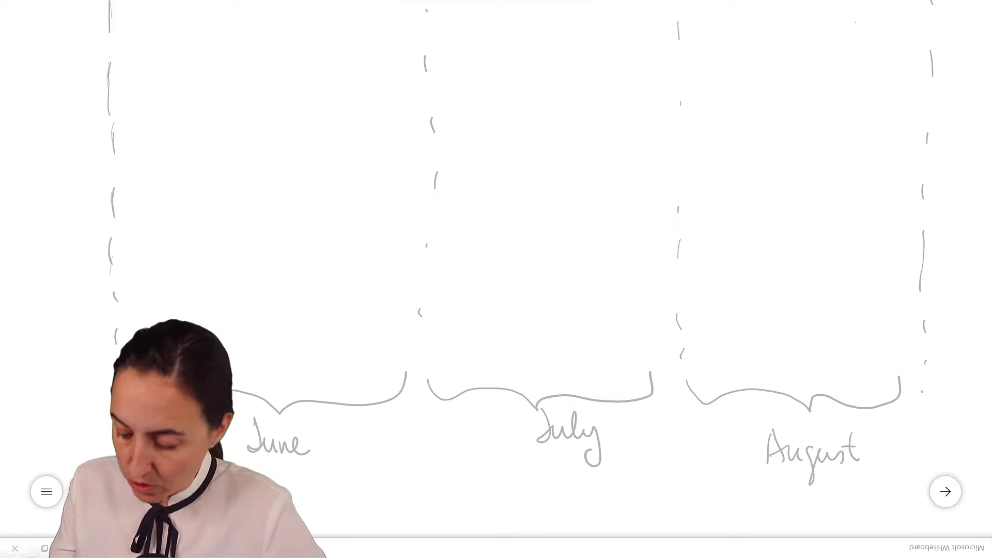
# Draw the long top order bar, plus labelled bars for order 05 in July and 06 in late June.
pyautogui.moveTo(273, 8)
pyautogui.mouseDown()
pyautogui.moveTo(796, 18)
pyautogui.moveTo(787, 12)
pyautogui.mouseUp()
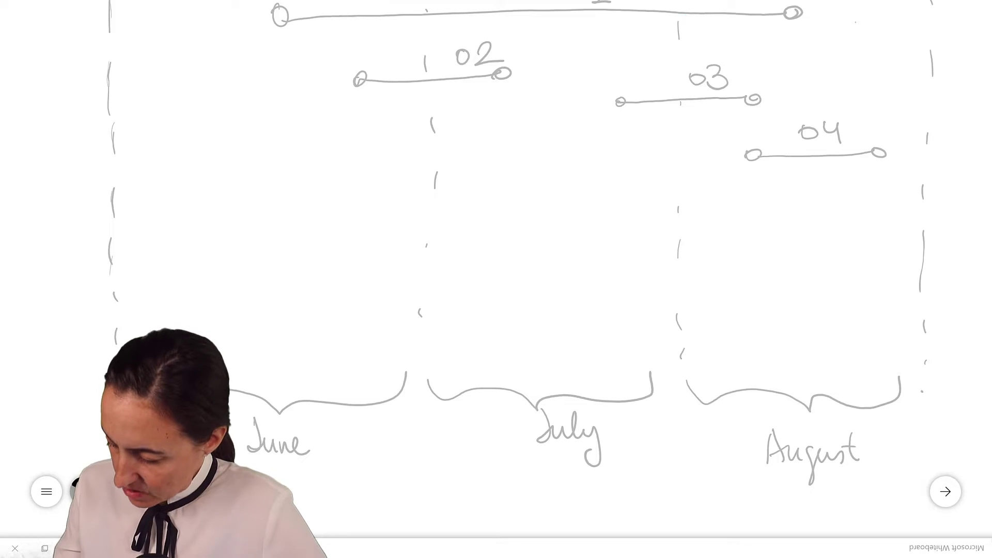
pyautogui.moveTo(509, 163); pyautogui.dragTo(628, 153)
pyautogui.moveTo(569, 128)
pyautogui.mouseDown()
pyautogui.moveTo(583, 132)
pyautogui.moveTo(580, 144)
pyautogui.mouseUp()
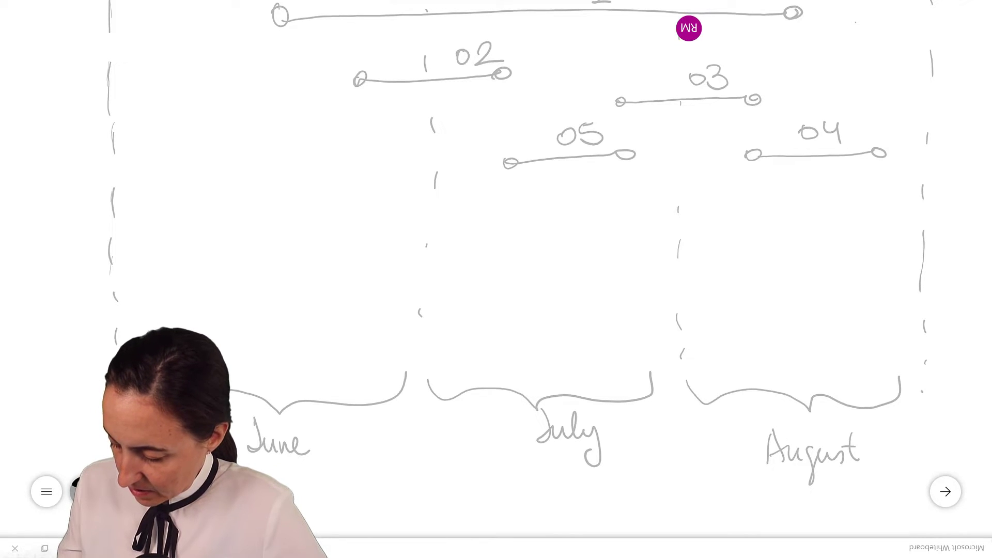
pyautogui.moveTo(292, 221); pyautogui.dragTo(398, 217)
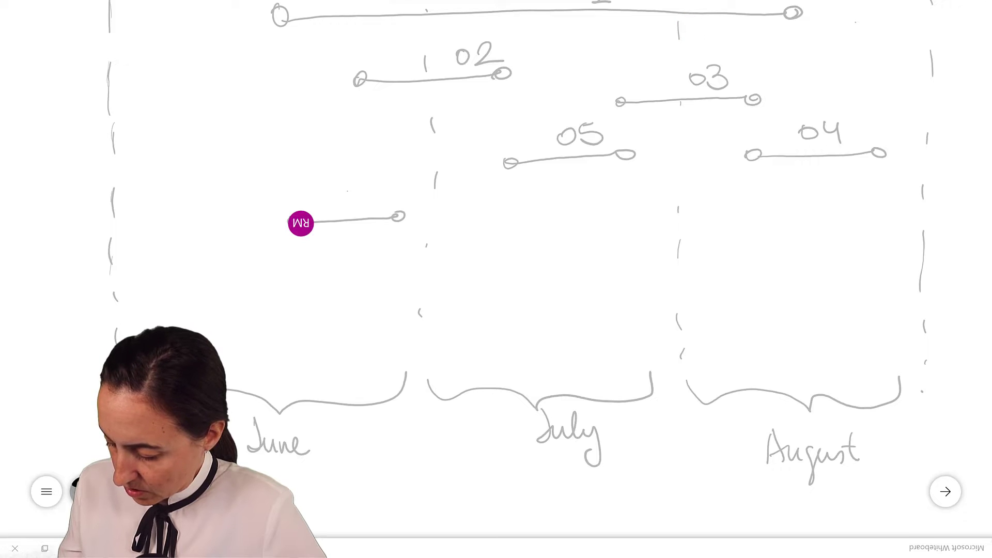
pyautogui.moveTo(346, 186)
pyautogui.mouseDown()
pyautogui.moveTo(346, 209)
pyautogui.moveTo(361, 199)
pyautogui.mouseUp()
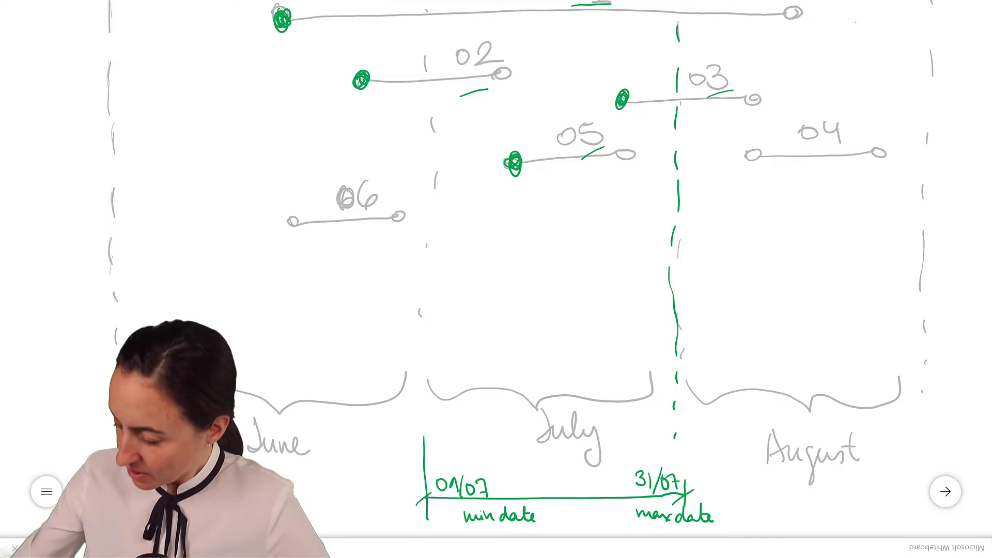
# Write 'if OD<Maxdate' beside August and mark the end dates of orders 02, 03 and 05 in magenta.
pyautogui.moveTo(802, 208); pyautogui.dragTo(805, 261)
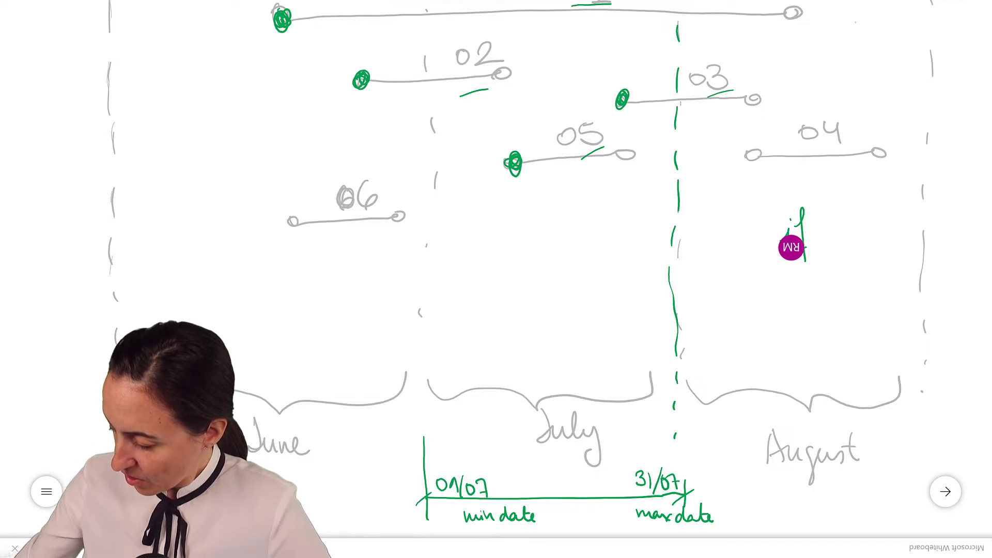
pyautogui.moveTo(829, 226)
pyautogui.mouseDown()
pyautogui.moveTo(873, 247)
pyautogui.moveTo(970, 244)
pyautogui.mouseUp()
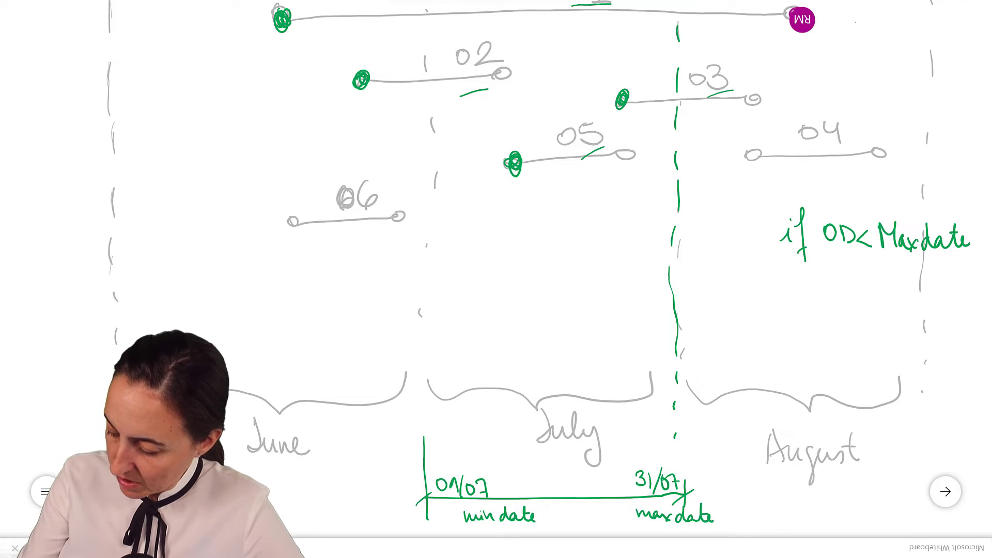
pyautogui.moveTo(502, 75); pyautogui.dragTo(509, 81)
pyautogui.moveTo(749, 95); pyautogui.dragTo(753, 100)
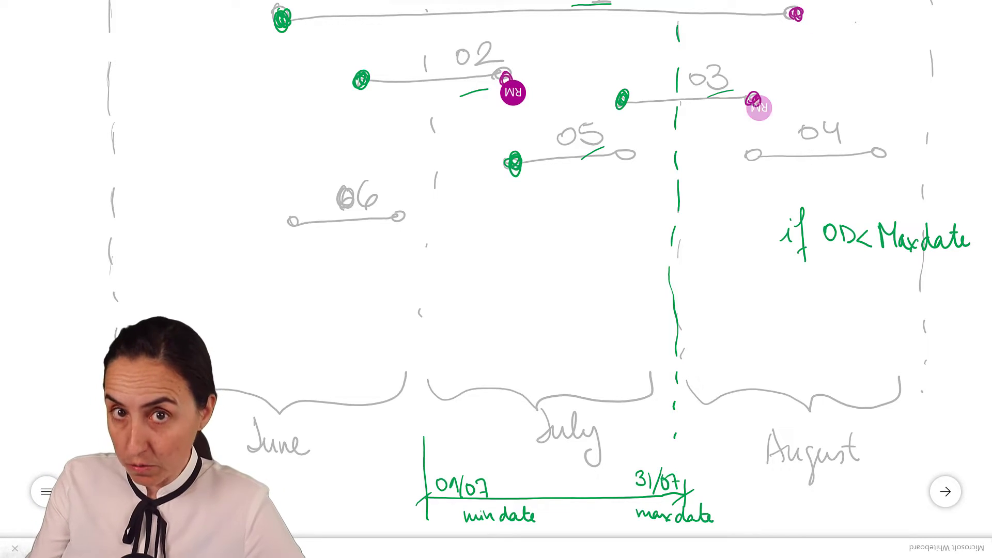
pyautogui.moveTo(623, 152); pyautogui.dragTo(628, 156)
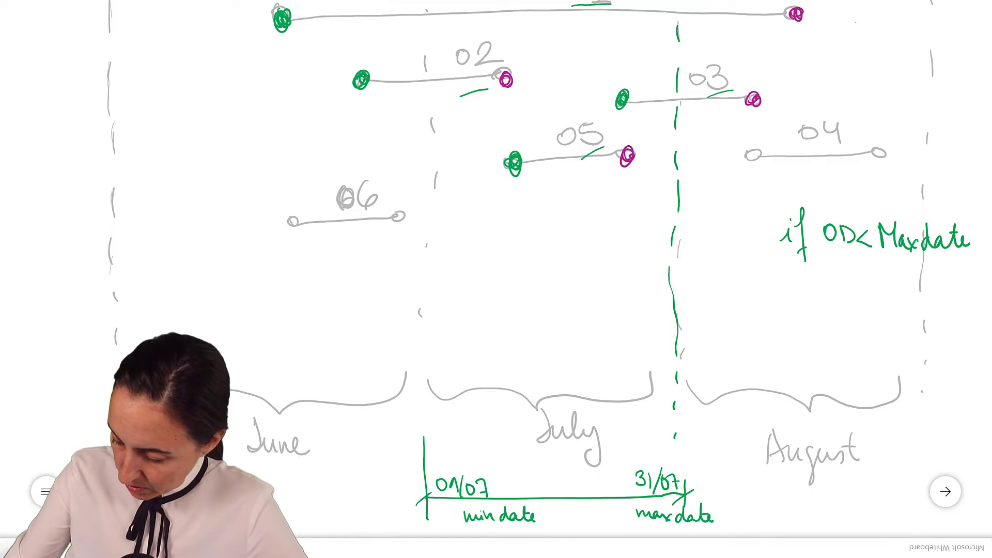
# Trace the June/July boundary line in magenta and underline the min date.
pyautogui.moveTo(425, 42); pyautogui.dragTo(424, 63)
pyautogui.moveTo(426, 110); pyautogui.dragTo(436, 227)
pyautogui.moveTo(432, 271); pyautogui.dragTo(432, 277)
pyautogui.moveTo(425, 318); pyautogui.dragTo(424, 337)
pyautogui.moveTo(420, 374); pyautogui.dragTo(419, 421)
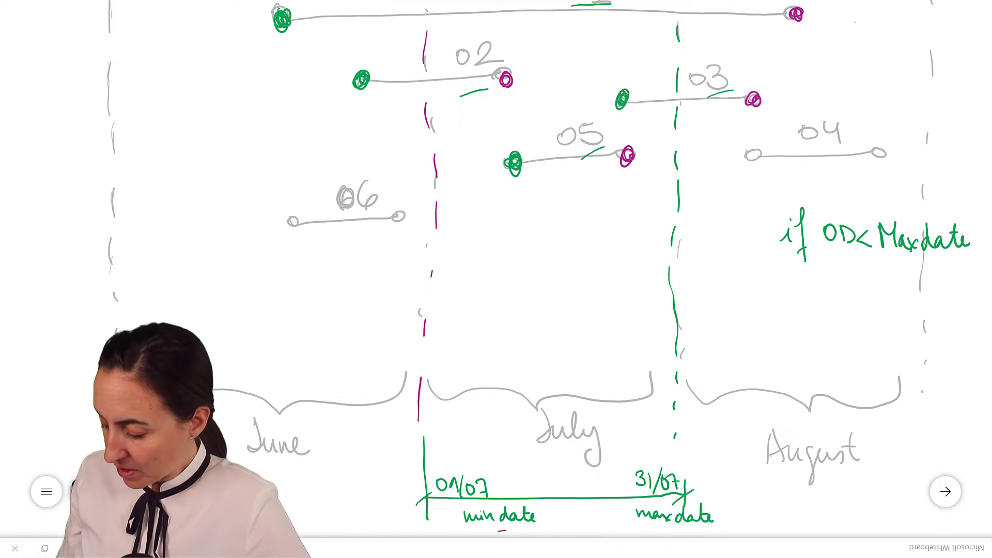
pyautogui.moveTo(505, 530); pyautogui.dragTo(517, 525)
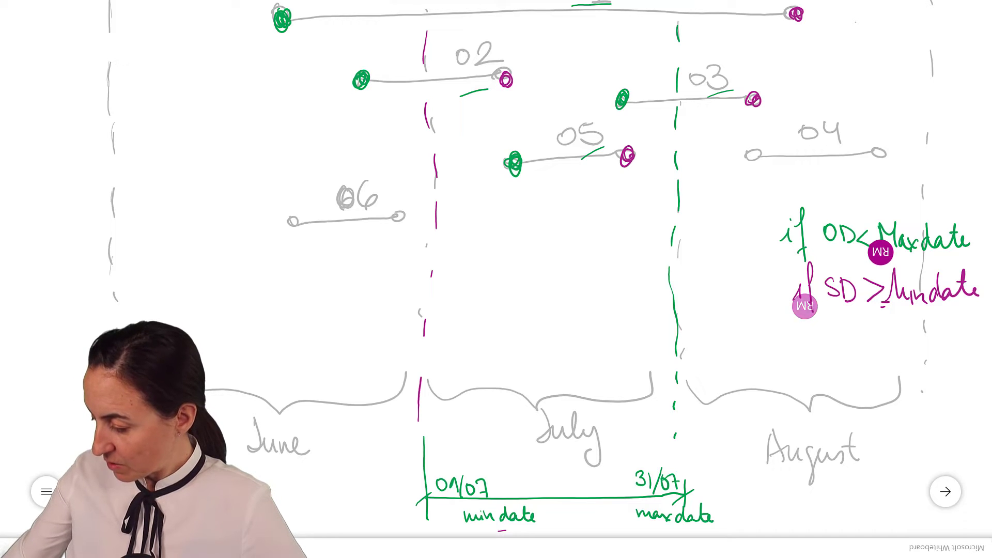
# Make the first condition ≤, cross out orders 04 and 06 in red, and box both conditions.
pyautogui.moveTo(870, 252); pyautogui.dragTo(878, 250)
pyautogui.moveTo(870, 257); pyautogui.dragTo(880, 254)
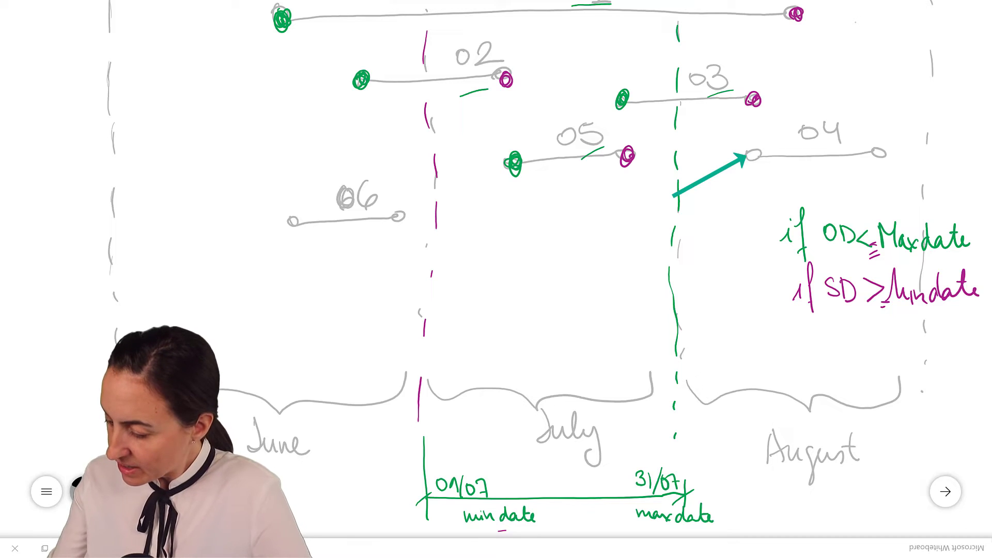
pyautogui.moveTo(791, 119)
pyautogui.mouseDown()
pyautogui.moveTo(849, 150)
pyautogui.moveTo(795, 148)
pyautogui.moveTo(781, 164)
pyautogui.mouseUp()
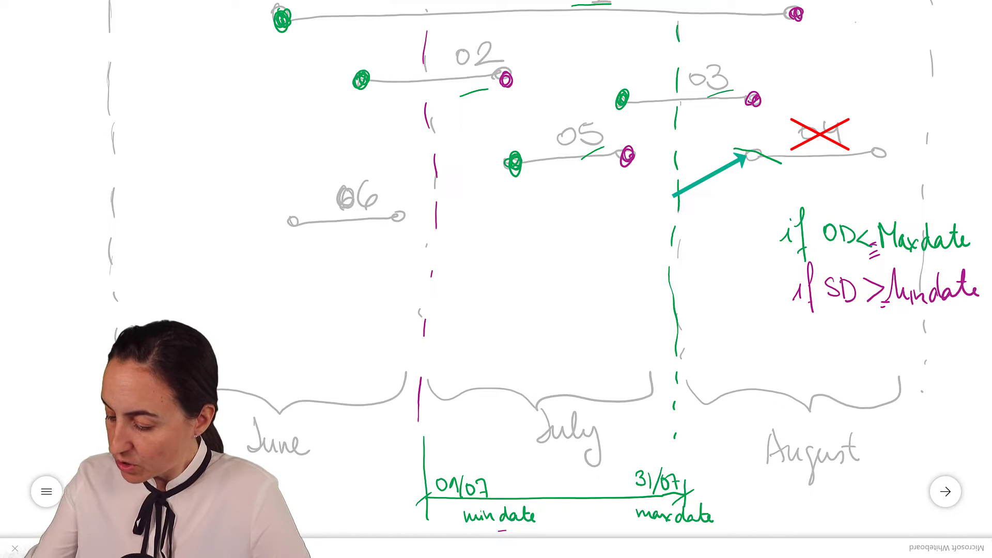
pyautogui.moveTo(316, 267); pyautogui.dragTo(390, 224)
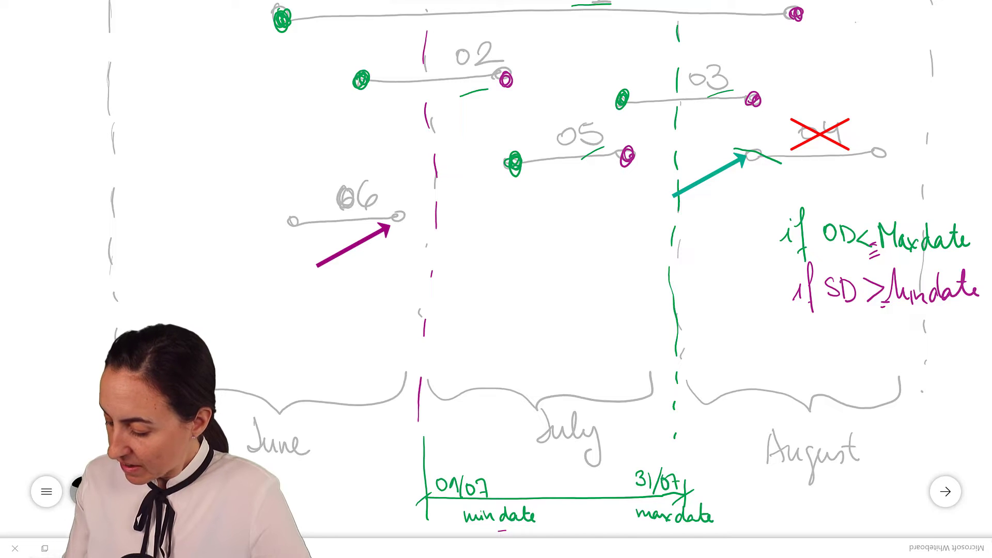
pyautogui.moveTo(332, 181); pyautogui.dragTo(390, 212)
pyautogui.moveTo(390, 181); pyautogui.dragTo(331, 212)
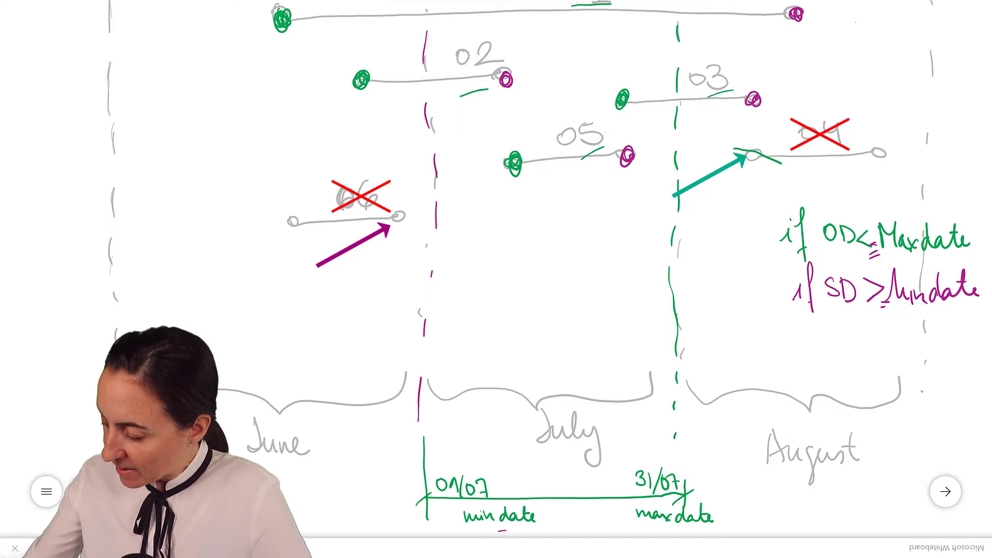
pyautogui.moveTo(774, 190)
pyautogui.mouseDown()
pyautogui.moveTo(916, 326)
pyautogui.moveTo(842, 189)
pyautogui.moveTo(774, 189)
pyautogui.mouseUp()
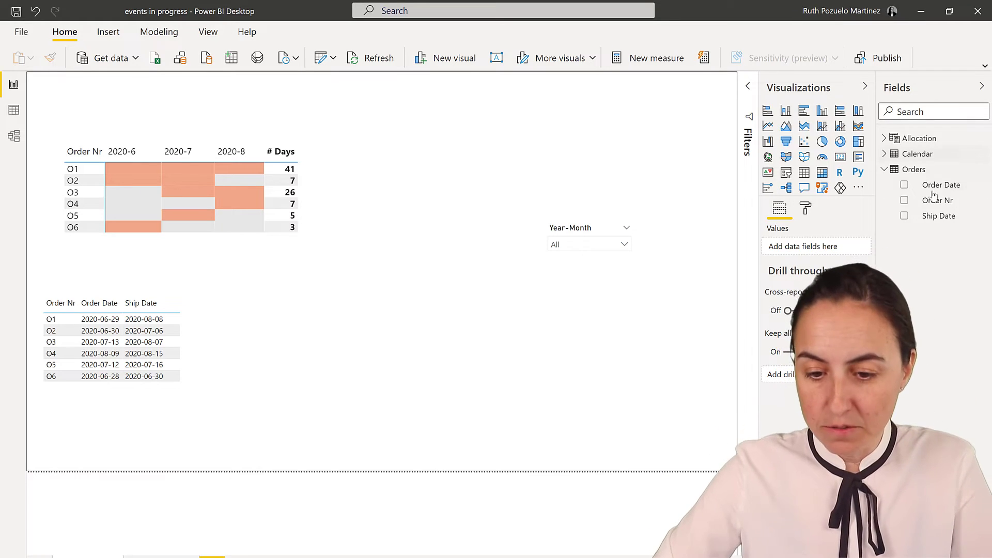
# Bring up the Orders table's context menu in the Fields pane.
pyautogui.rightClick(919, 172)
# Create a new measure in the Orders table named Open orders.
pyautogui.click(872, 184)
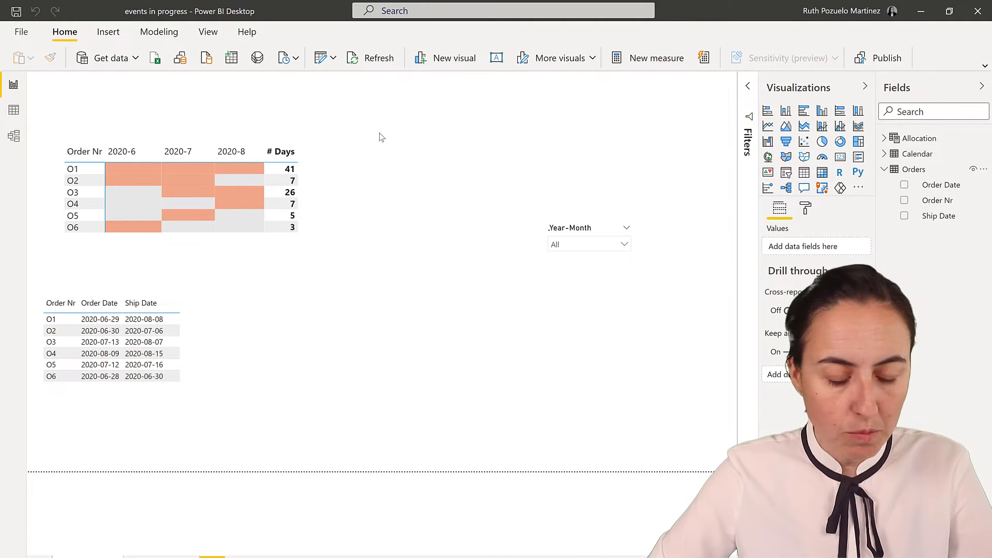
pyautogui.write('Order')
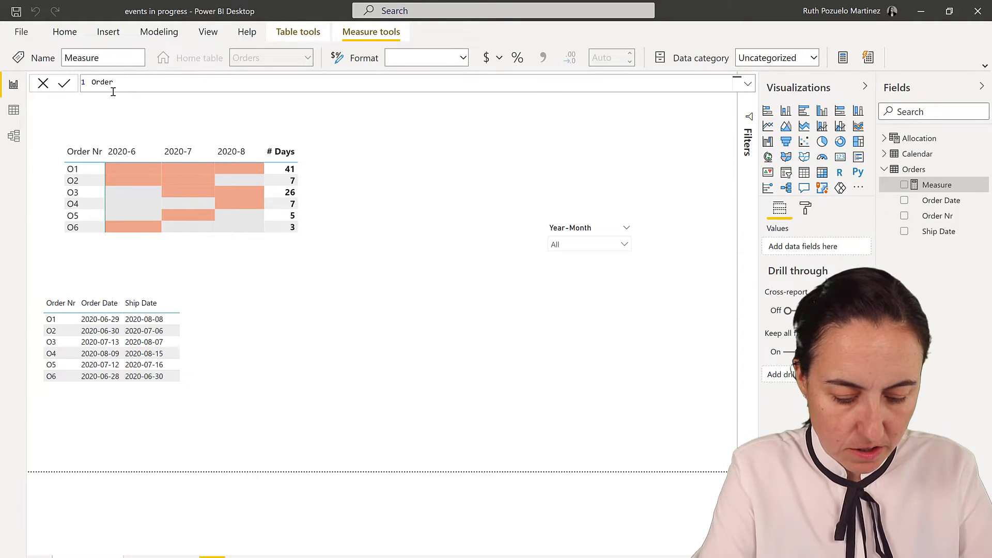
pyautogui.press('BackSpace')
pyautogui.press('BackSpace')
pyautogui.press('BackSpace')
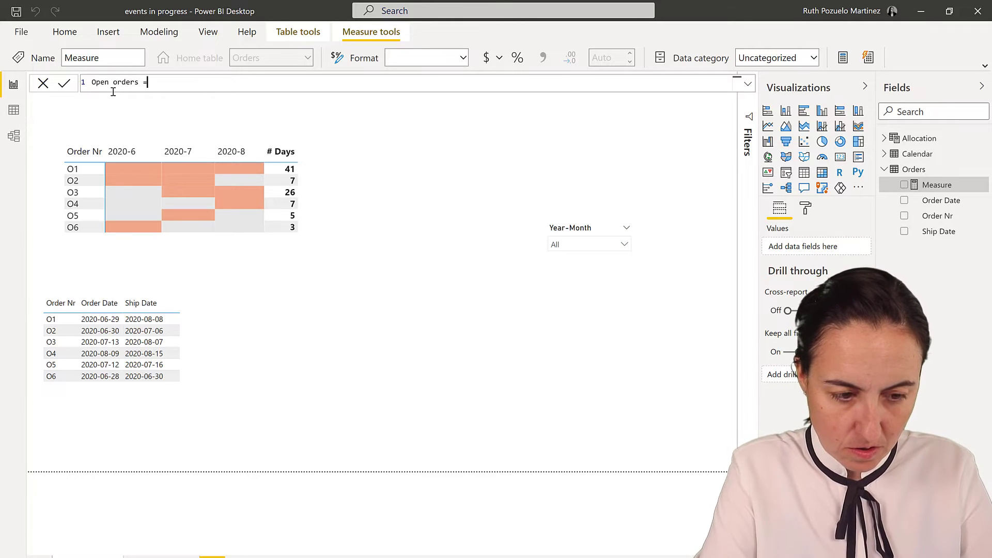
pyautogui.write('??')
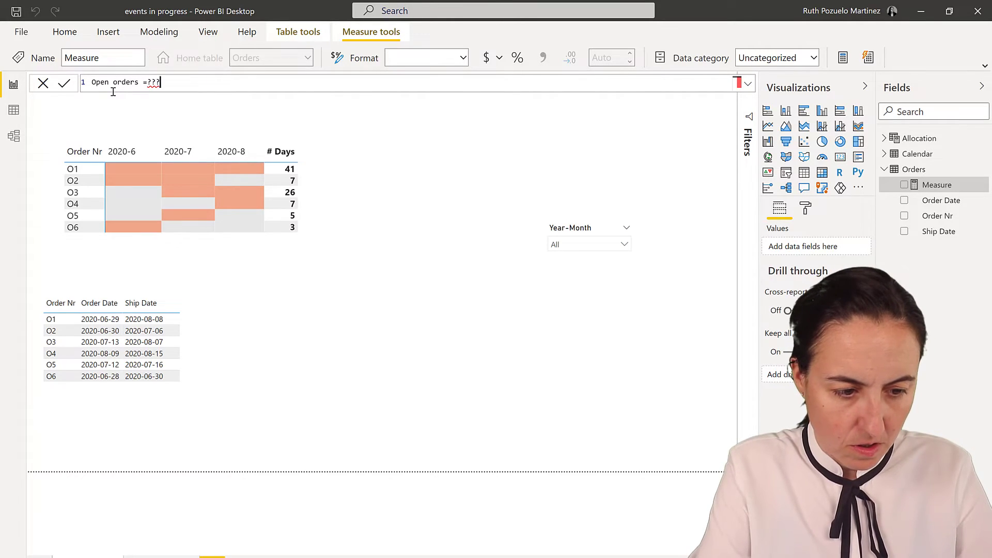
pyautogui.press('BackSpace')
pyautogui.write('v')
pyautogui.press('BackSpace')
pyautogui.scroll(2, 113, 92)
pyautogui.scroll(4, 114, 91)
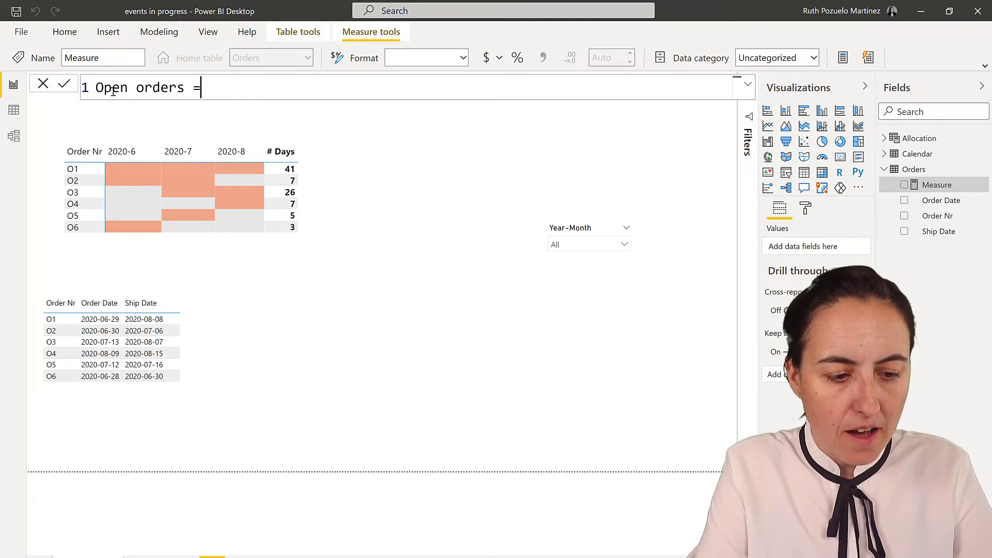
pyautogui.scroll(2, 112, 92)
# Add the line VAR MaxDate = MAX('Calendar'[Date]) to the Open orders formula.
pyautogui.hotkey('shift', 'Return')
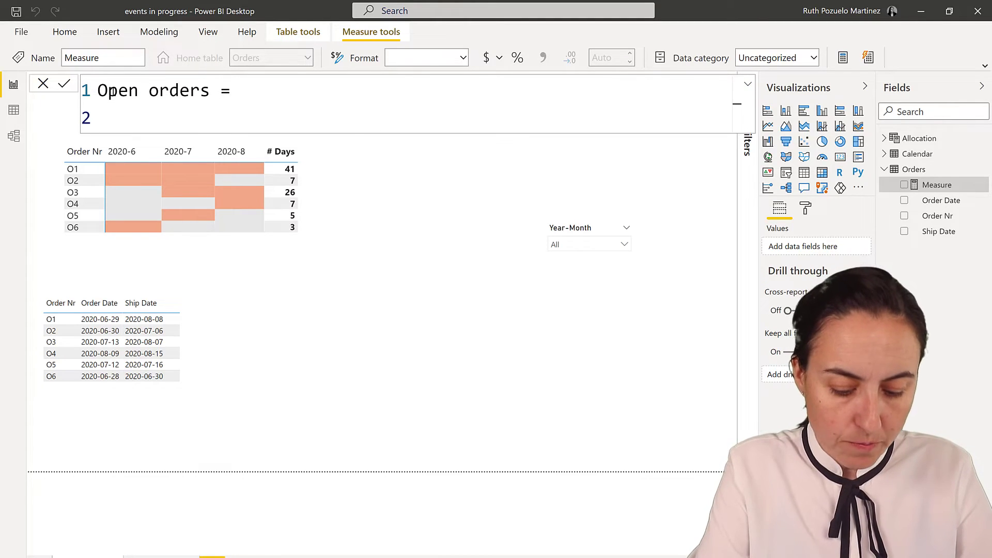
pyautogui.write('VAR ')
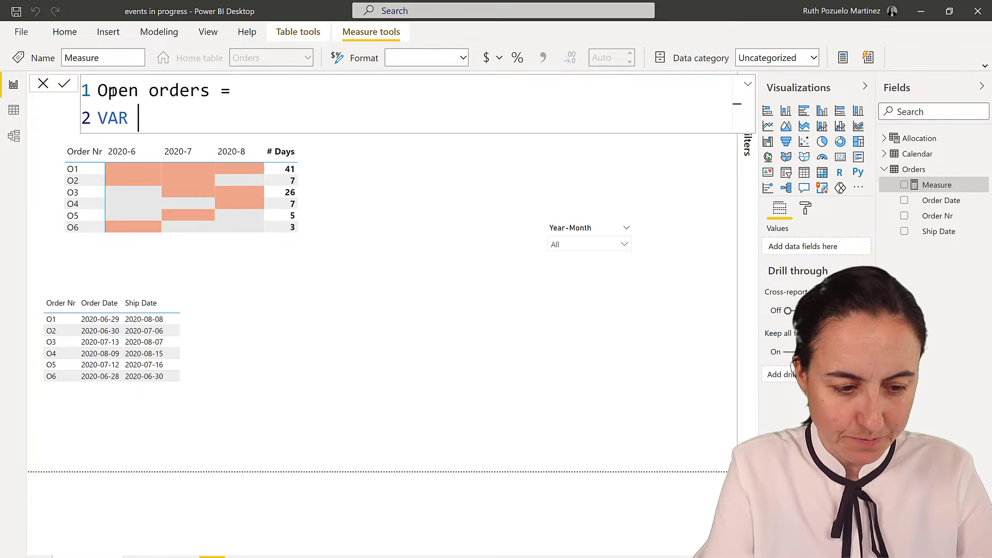
pyautogui.write('Max')
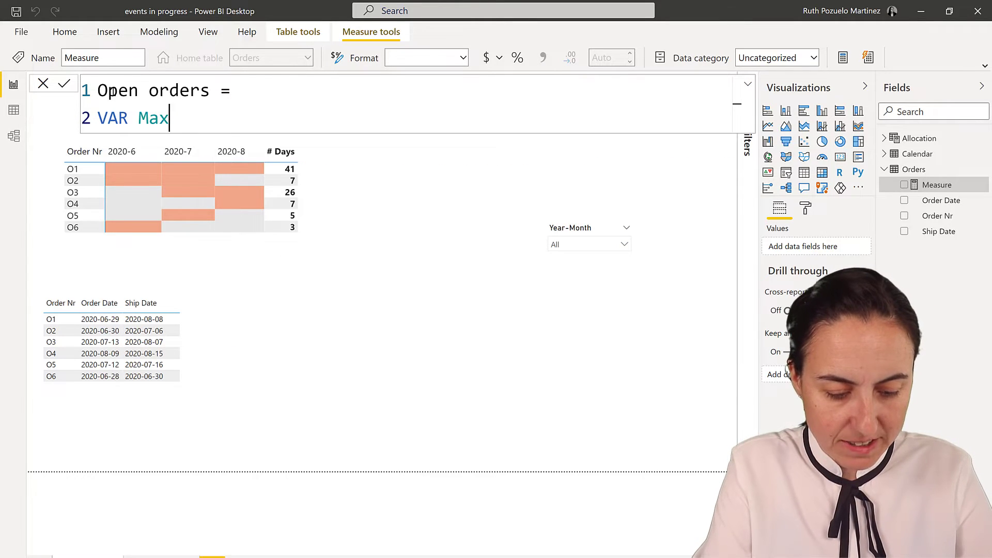
pyautogui.write('Date =')
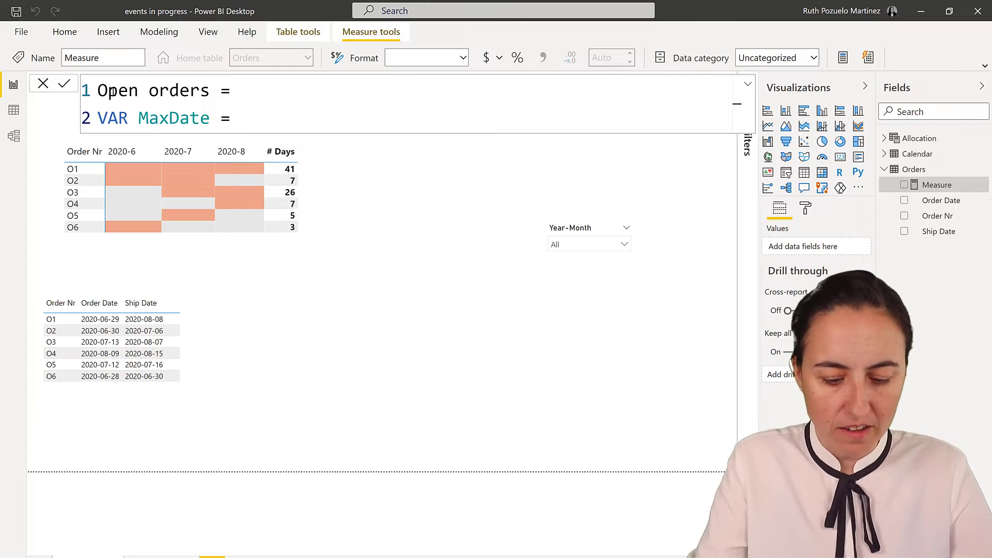
pyautogui.write('max(c')
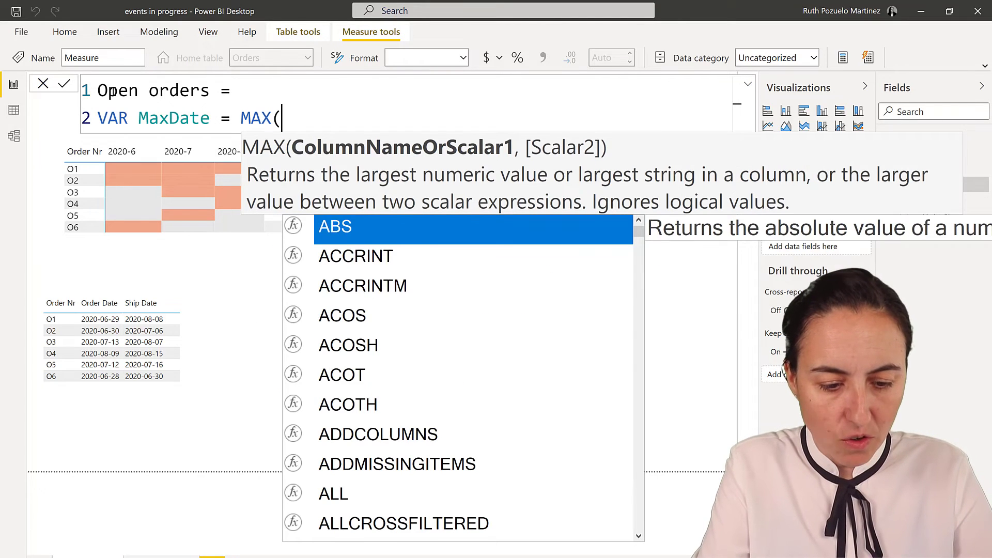
pyautogui.write('l')
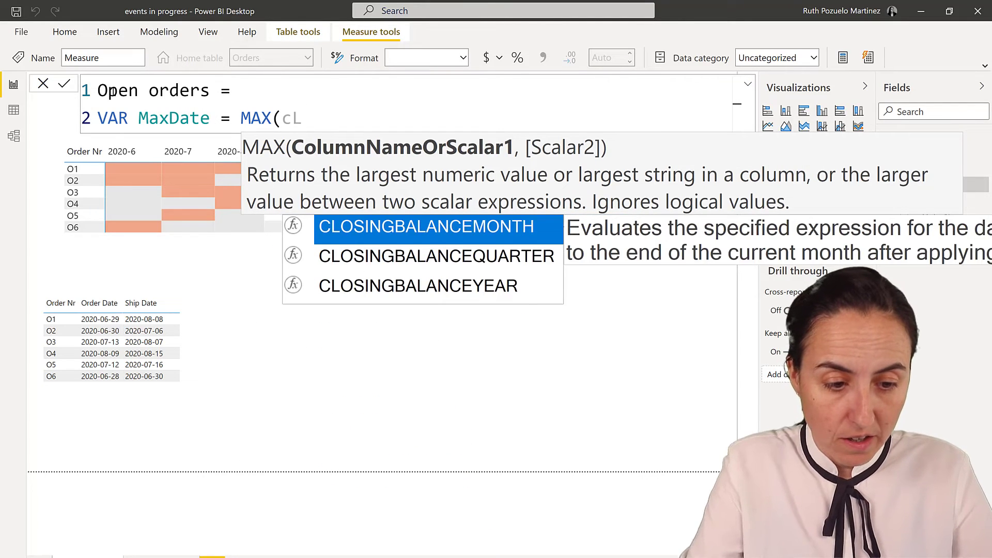
pyautogui.press('BackSpace')
pyautogui.write('al')
pyautogui.press('Down')
pyautogui.press('Down')
pyautogui.press('Down')
pyautogui.press('Down')
pyautogui.press('Tab')
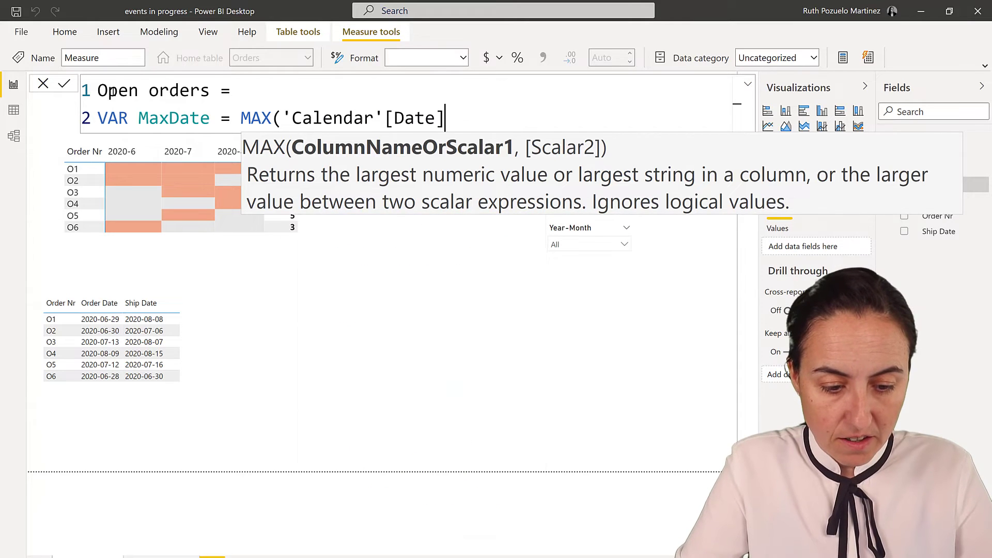
pyautogui.write(')')
pyautogui.press('Return')
# Finish the formula with RETURN MaxDate and commit the Open orders measure.
pyautogui.write('RETRU')
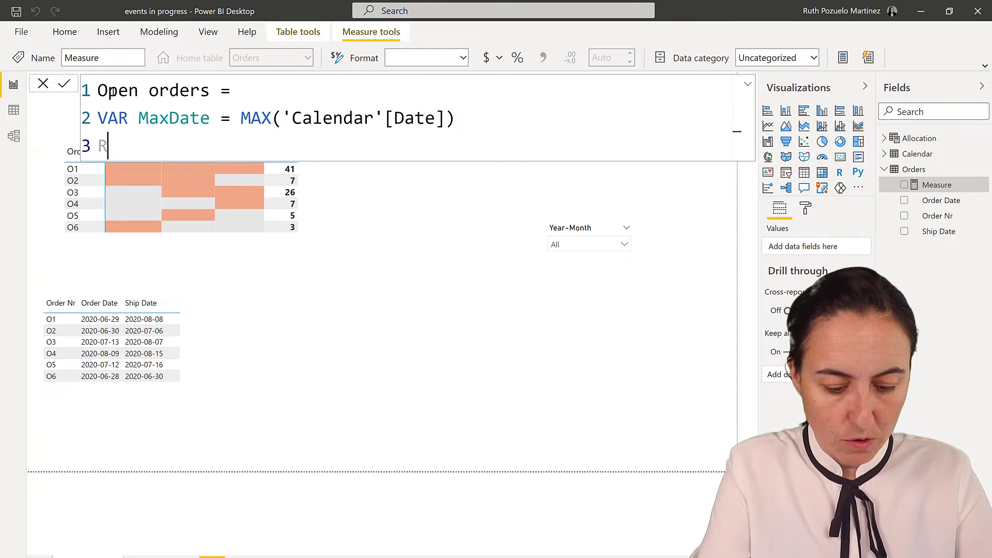
pyautogui.press('BackSpace')
pyautogui.press('BackSpace')
pyautogui.write('URN')
pyautogui.hotkey('shift', 'Return')
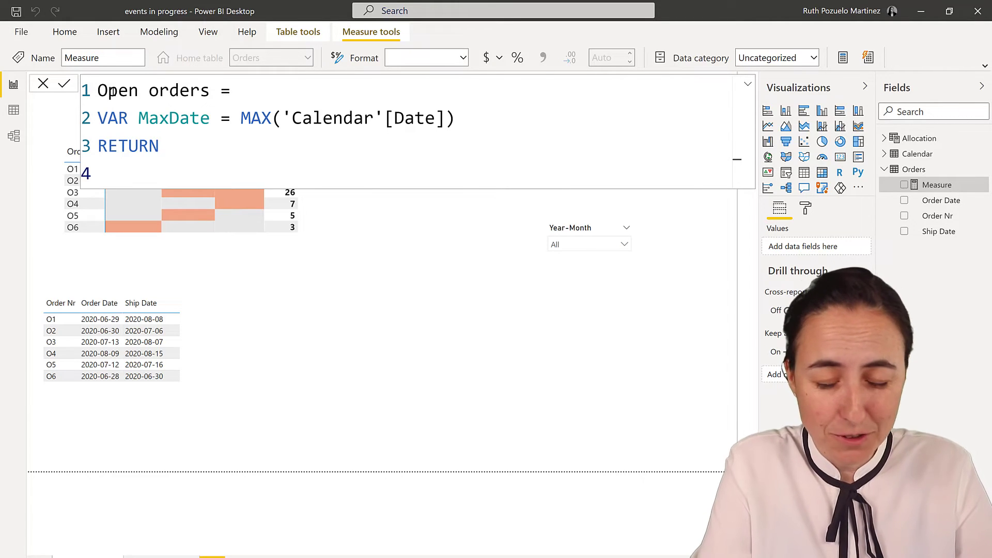
pyautogui.write('mAX')
pyautogui.press('Down')
pyautogui.press('Escape')
pyautogui.press('Tab')
pyautogui.press('Return')
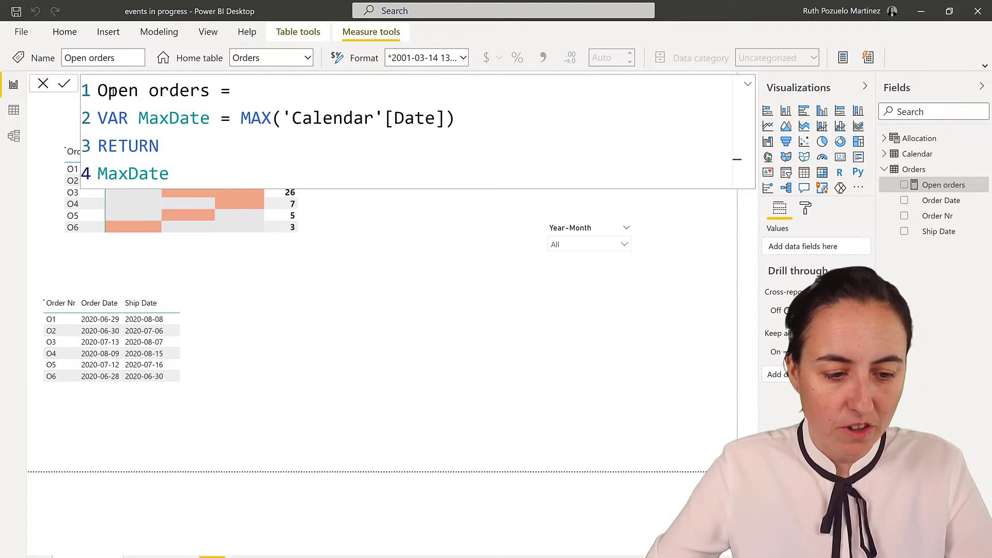
# Place Open orders on the canvas, move the Year-Month slicer, and filter it to 2020-Jul.
pyautogui.moveTo(943, 185); pyautogui.dragTo(645, 321)
pyautogui.click(624, 244)
pyautogui.moveTo(623, 221); pyautogui.dragTo(638, 200)
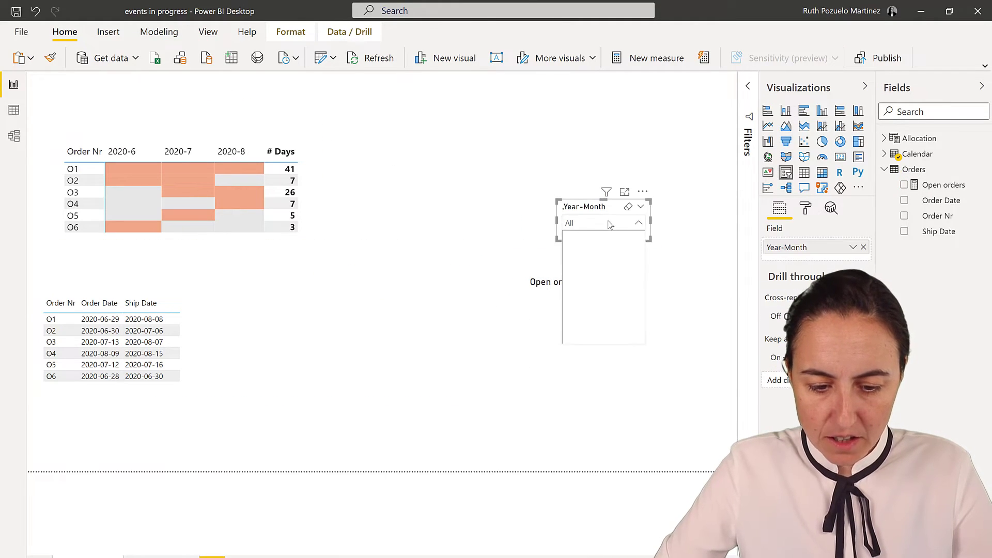
pyautogui.scroll(-6, 598, 302)
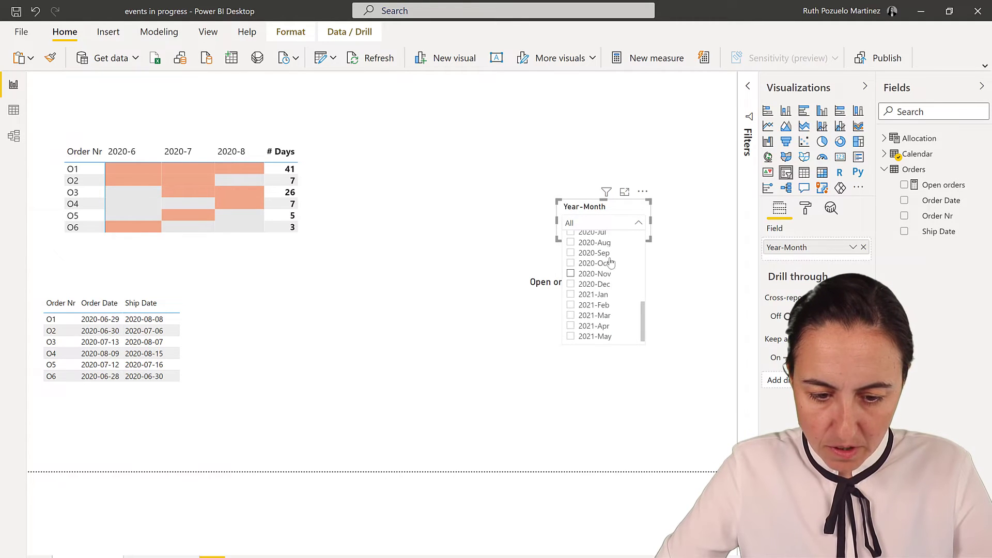
pyautogui.scroll(2, 613, 254)
pyautogui.click(599, 288)
pyautogui.click(672, 232)
# Turn the Open orders visual into a card showing 7/31/2020.
pyautogui.click(578, 299)
pyautogui.click(822, 110)
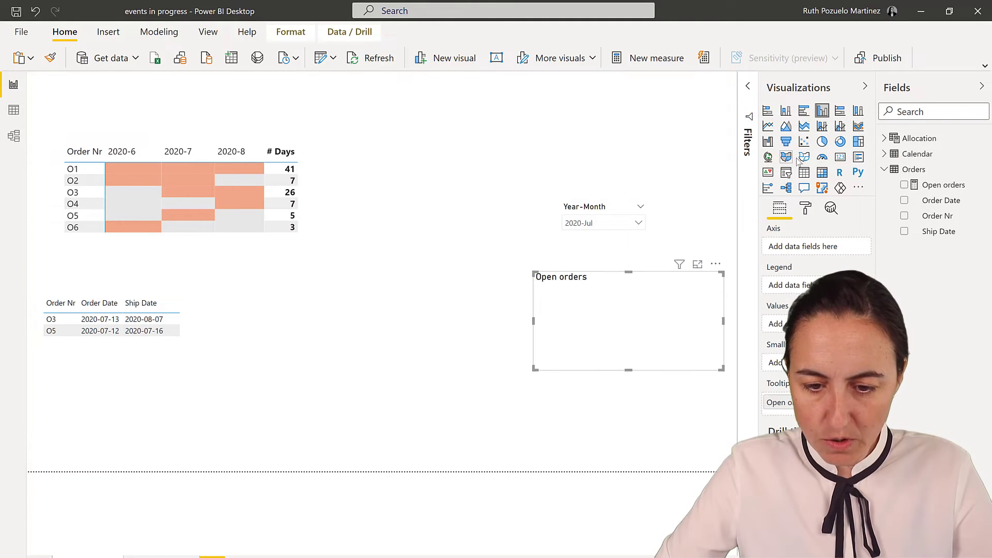
pyautogui.click(841, 157)
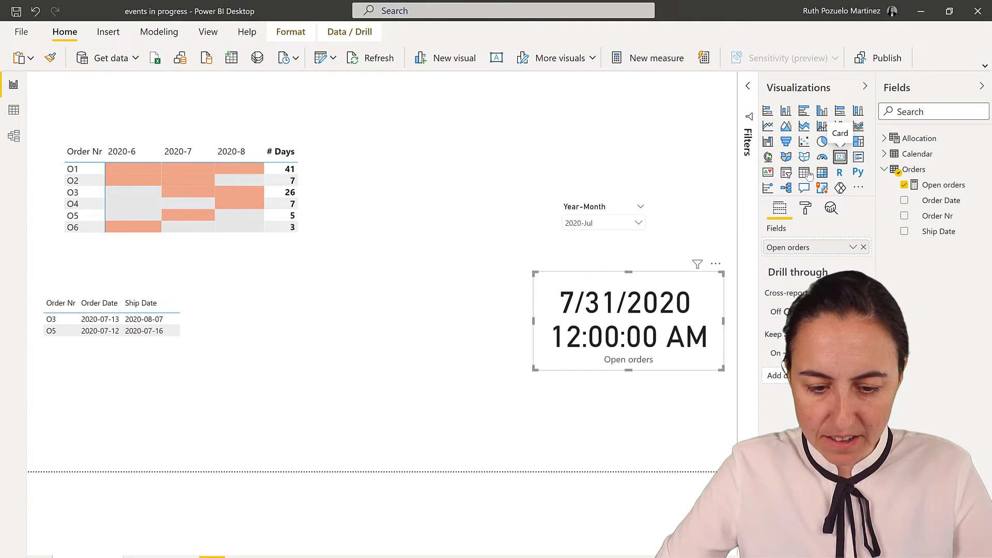
pyautogui.moveTo(599, 309)
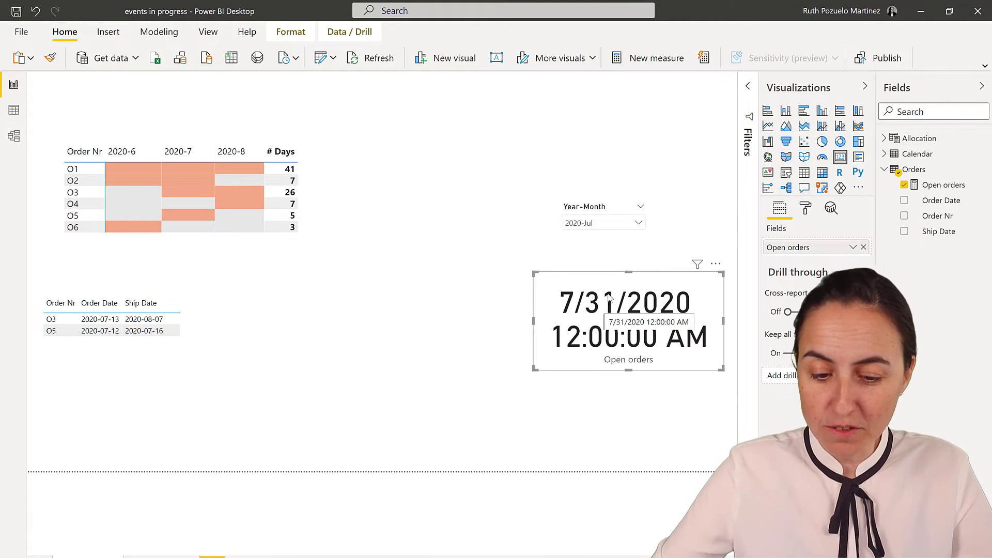
# Add the line var MinDate = MIN('Calendar'[Date]) to the Open orders formula.
pyautogui.click(946, 189)
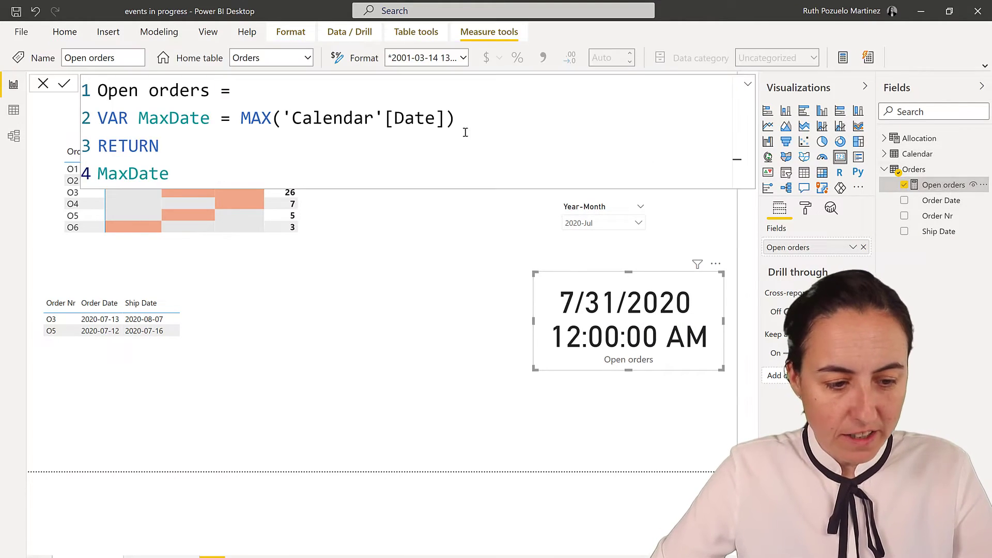
pyautogui.click(478, 118)
pyautogui.hotkey('shift', 'Return')
pyautogui.write('var mIN')
pyautogui.press('BackSpace')
pyautogui.press('BackSpace')
pyautogui.press('BackSpace')
pyautogui.write('m')
pyautogui.press('BackSpace')
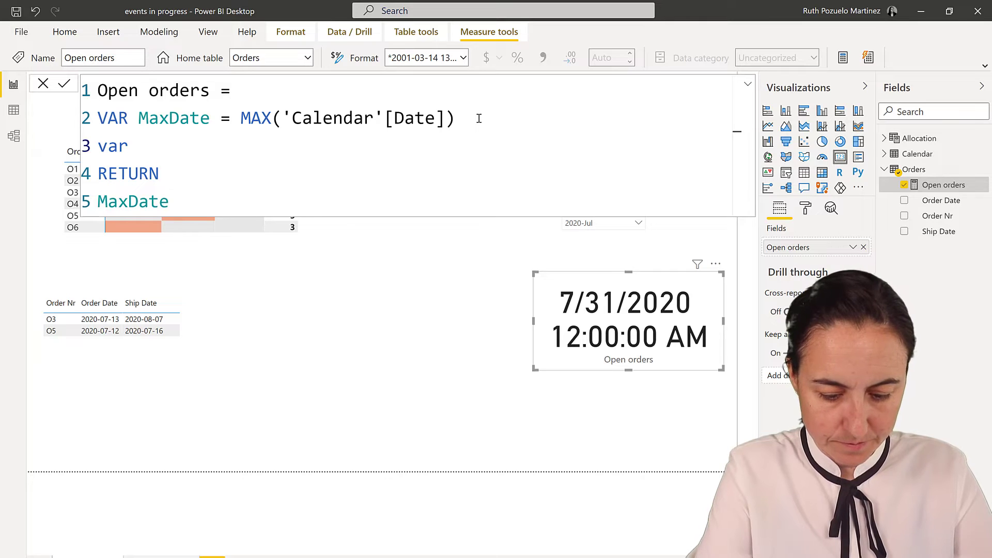
pyautogui.write('MinDate = ')
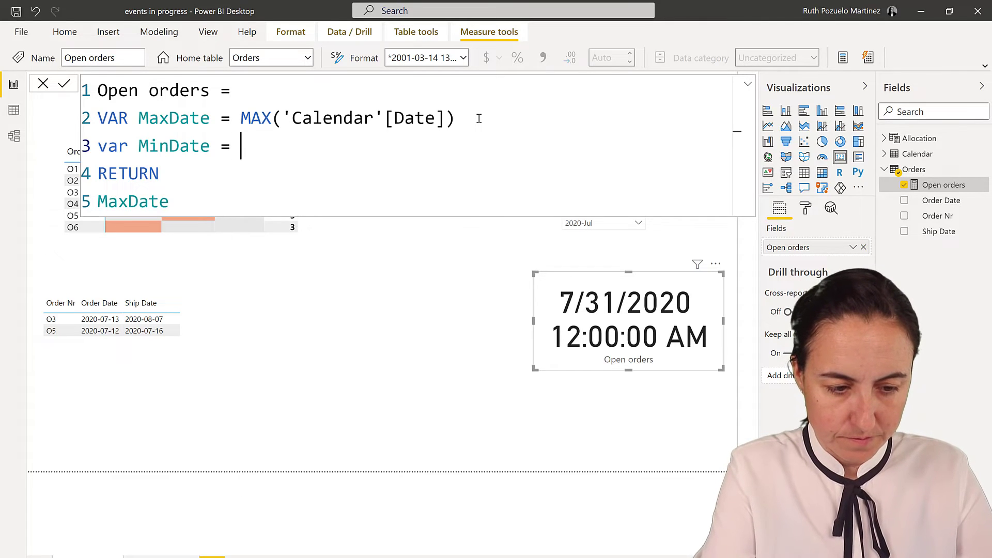
pyautogui.write('Min')
pyautogui.press('Tab')
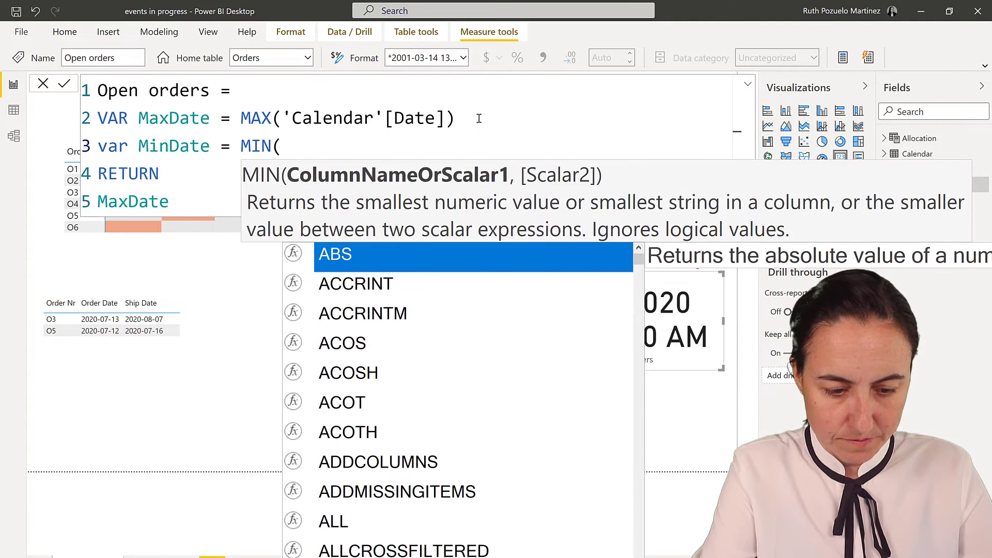
pyautogui.write('cal')
pyautogui.press('Down')
pyautogui.press('Down')
pyautogui.press('Down')
pyautogui.press('Down')
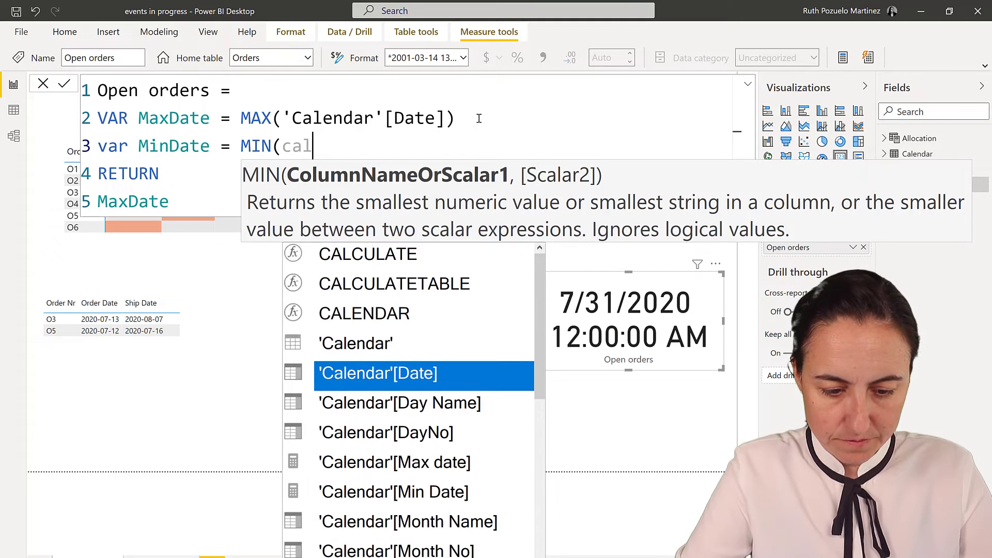
pyautogui.press('Tab')
pyautogui.write(')')
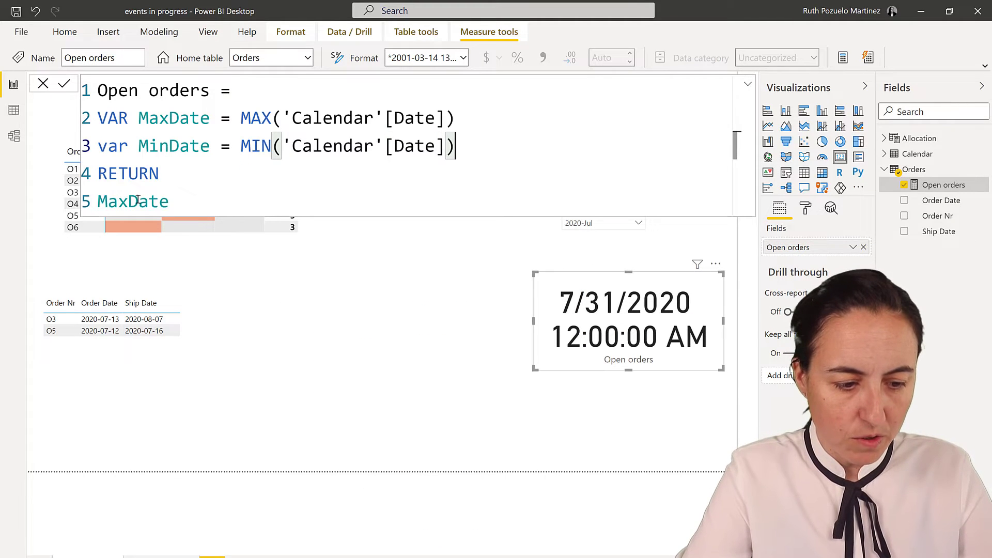
# Change the returned variable to MinDate and commit, so the card shows 7/1/2020.
pyautogui.click(129, 202)
pyautogui.press('BackSpace')
pyautogui.press('BackSpace')
pyautogui.write('i')
pyautogui.press('Escape')
pyautogui.doubleClick(130, 202)
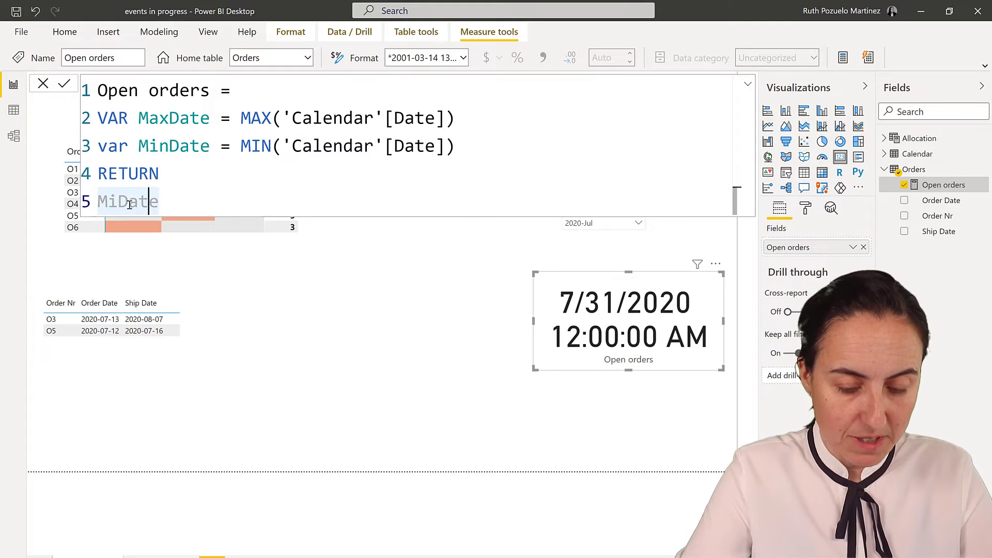
pyautogui.press('Left')
pyautogui.press('Left')
pyautogui.press('Left')
pyautogui.write('n')
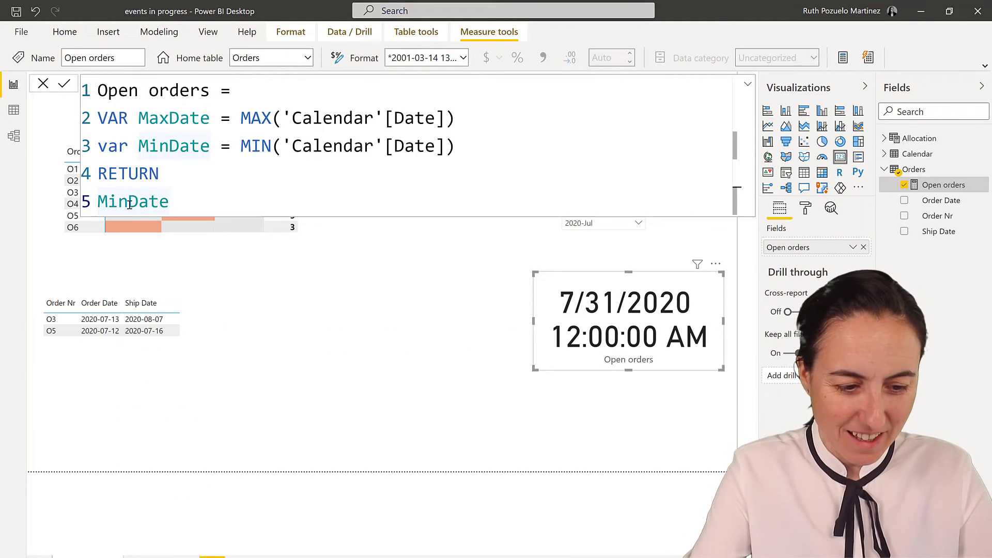
pyautogui.press('Return')
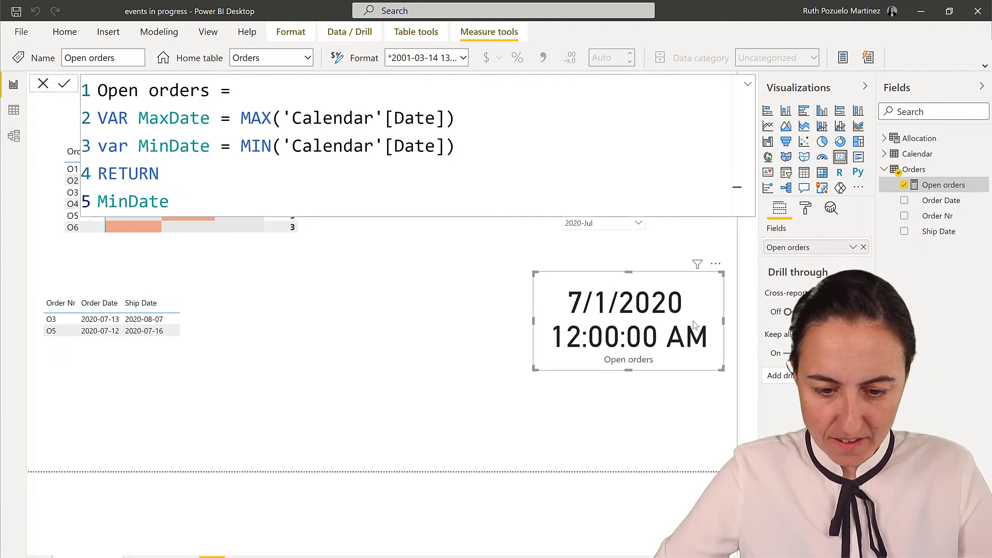
# Switch the Year-Month slicer to 2019-Jul, then reopen the Open orders measure formula.
pyautogui.click(648, 256)
pyautogui.click(638, 224)
pyautogui.click(590, 300)
pyautogui.click(664, 268)
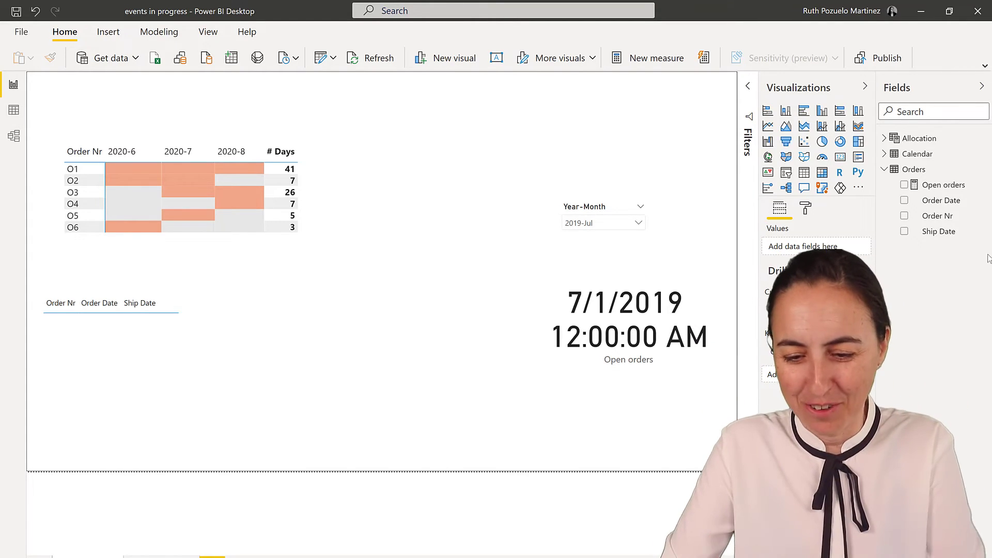
pyautogui.click(940, 187)
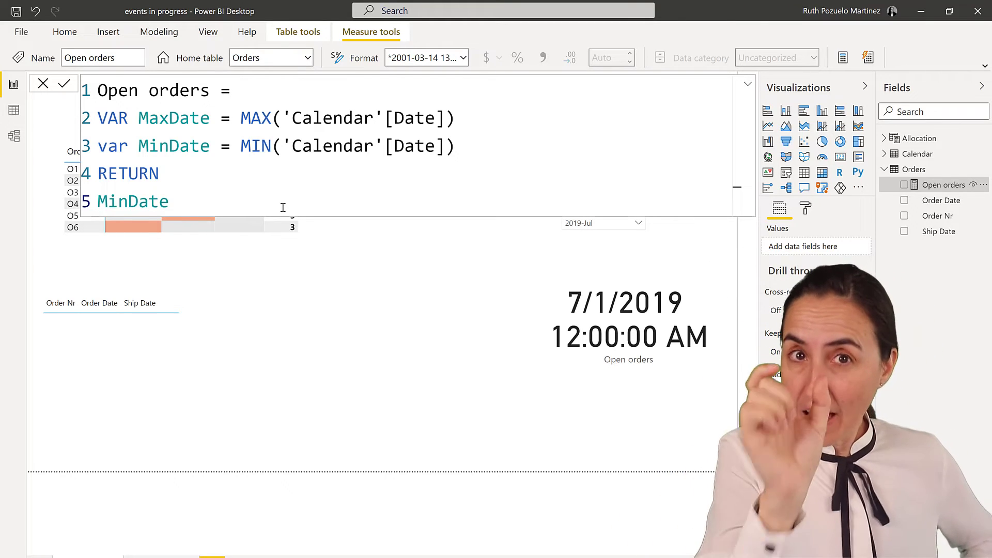
# Replace MinDate after RETURN with a COUNTROWS call.
pyautogui.moveTo(173, 202); pyautogui.dragTo(95, 202)
pyautogui.write('coun')
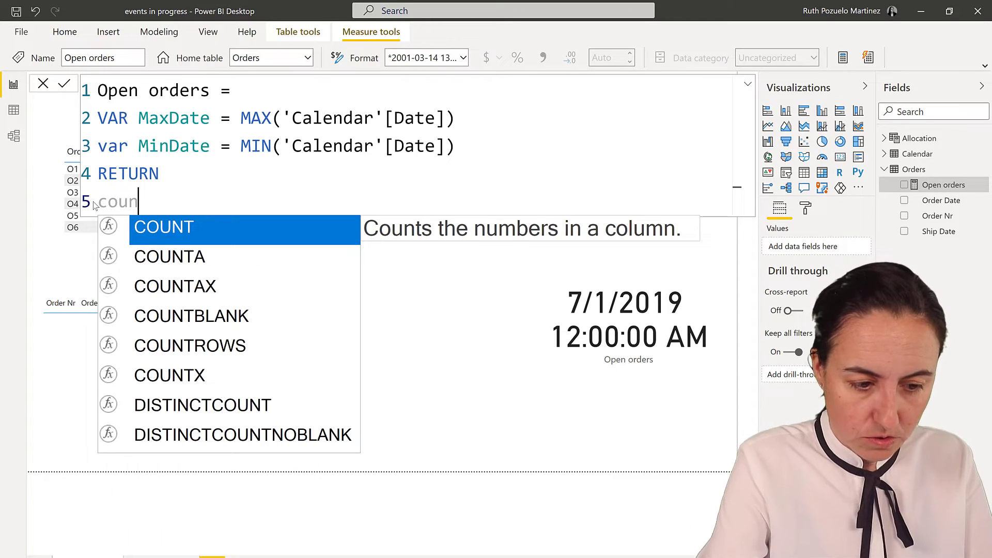
pyautogui.press('BackSpace')
pyautogui.press('BackSpace')
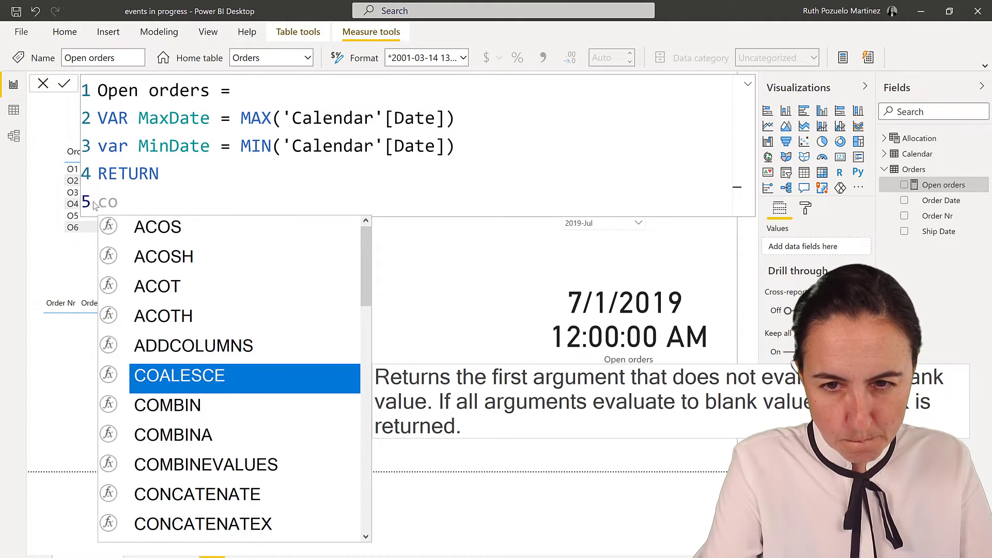
pyautogui.press('BackSpace')
pyautogui.write('oun')
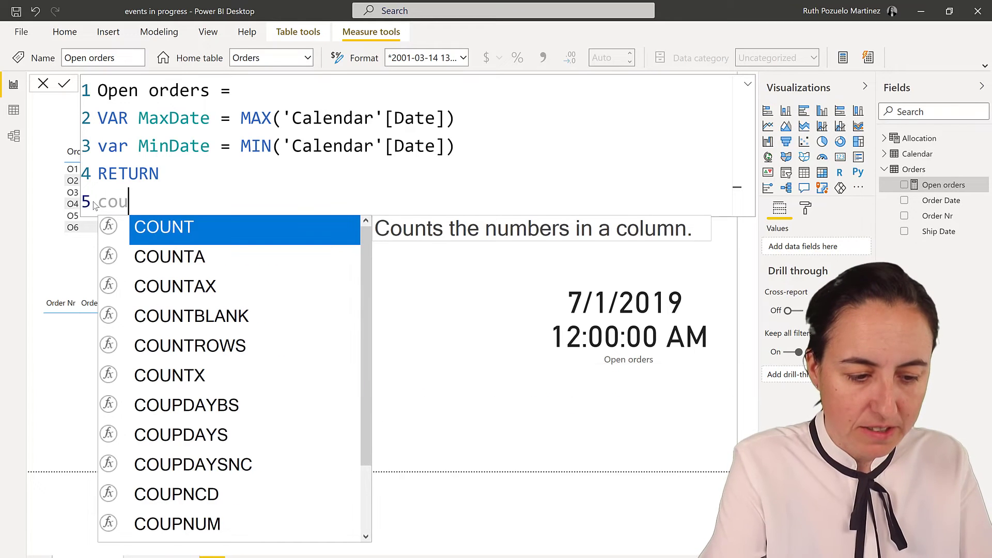
pyautogui.press('Down')
pyautogui.press('Down')
pyautogui.press('Down')
pyautogui.press('Down')
pyautogui.press('Tab')
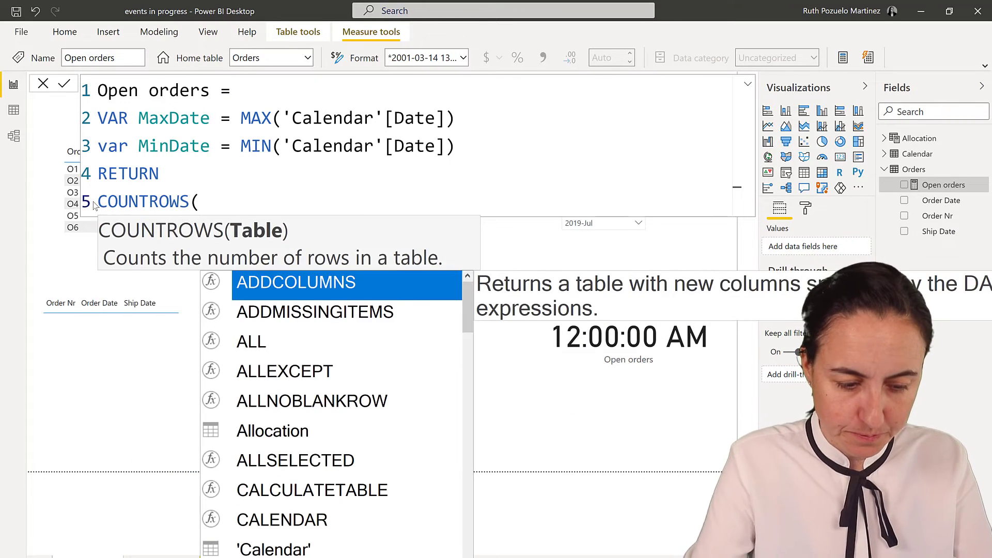
pyautogui.press('Escape')
pyautogui.hotkey('shift', 'Return')
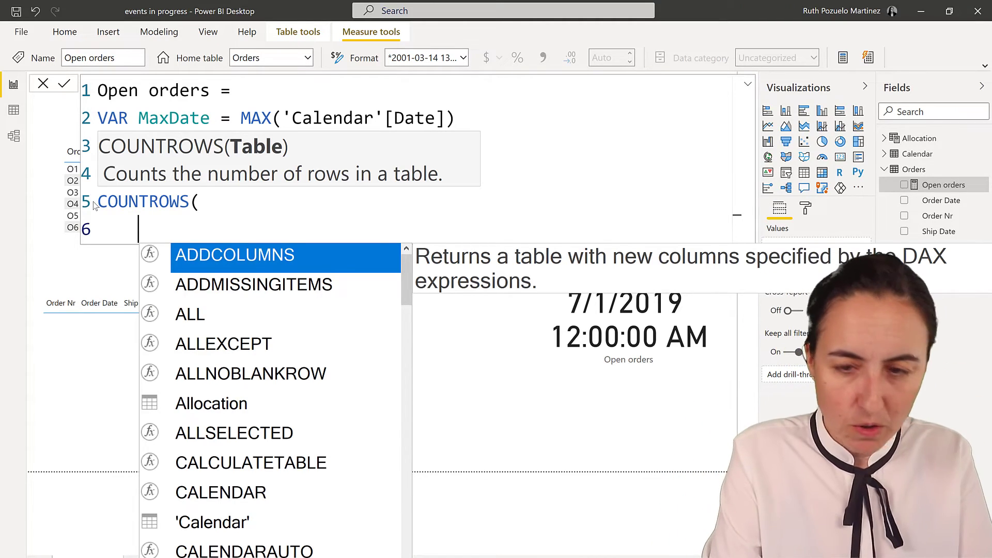
# Give COUNTROWS a FILTER over the Orders table.
pyautogui.write('fi')
pyautogui.press('Tab')
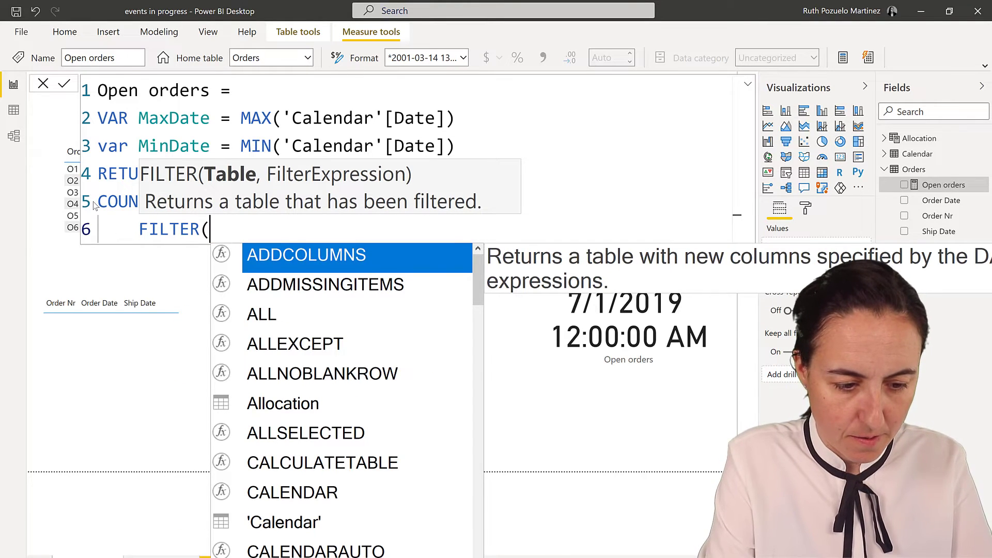
pyautogui.write('ore')
pyautogui.press('BackSpace')
pyautogui.press('Tab')
pyautogui.write(',')
pyautogui.hotkey('shift', 'Return')
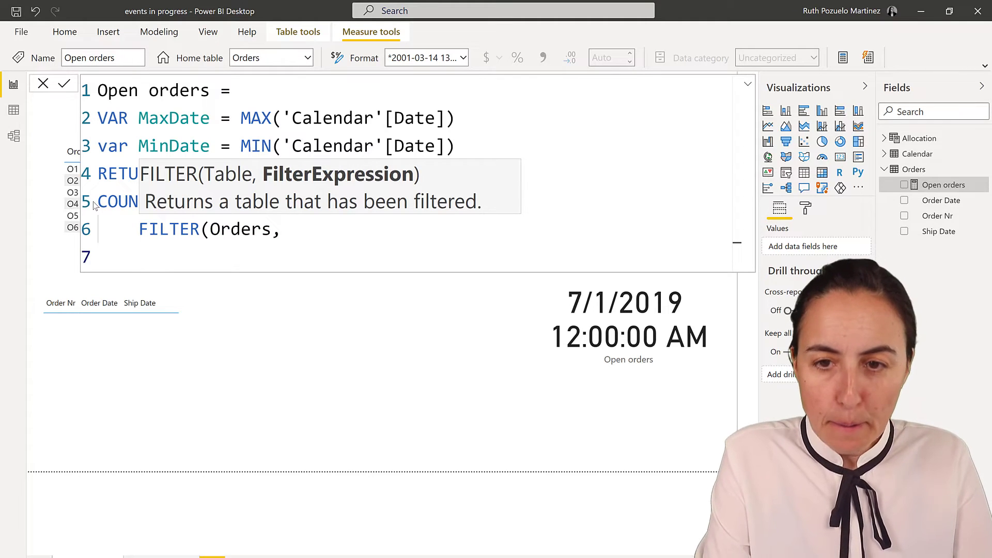
# Add the first filter condition Orders[Order Date] <= MaxDate &&.
pyautogui.write('order')
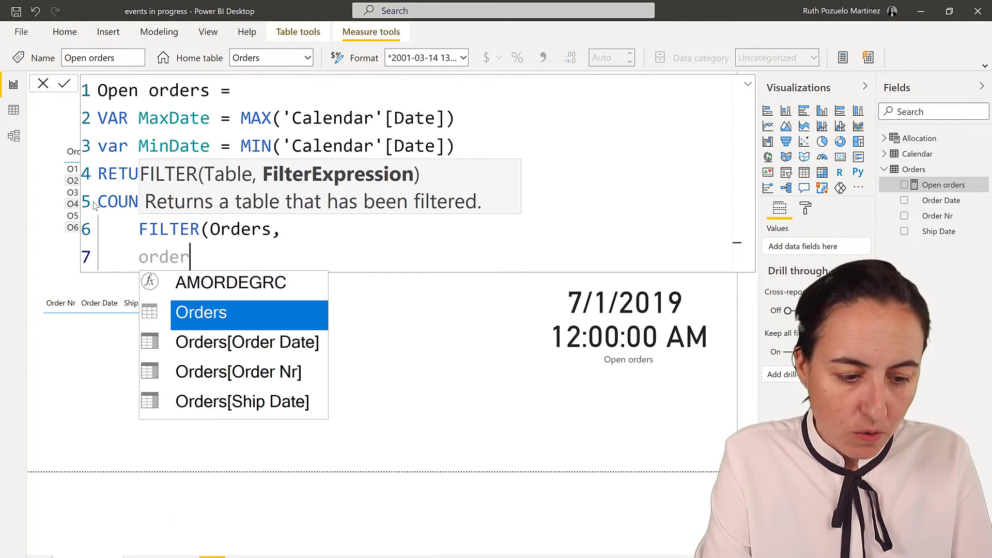
pyautogui.press('Down')
pyautogui.press('Tab')
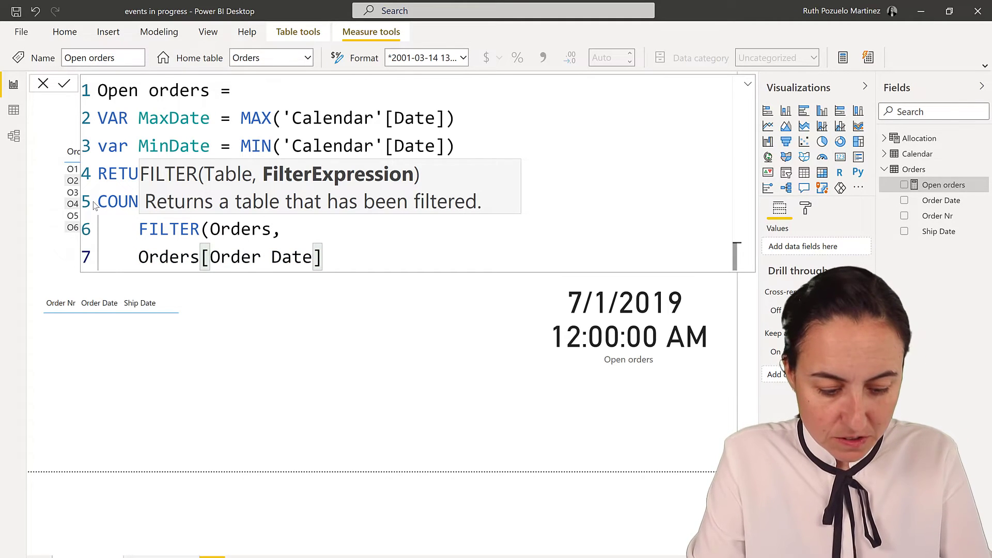
pyautogui.write('<')
pyautogui.write('=')
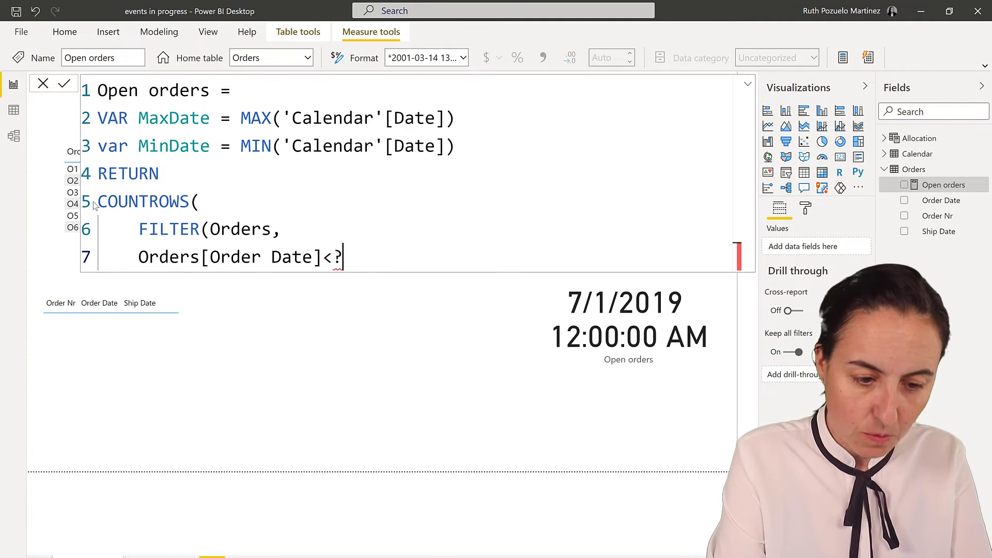
pyautogui.write('na')
pyautogui.press('BackSpace')
pyautogui.press('BackSpace')
pyautogui.write('ma')
pyautogui.press('Down')
pyautogui.press('Down')
pyautogui.press('Down')
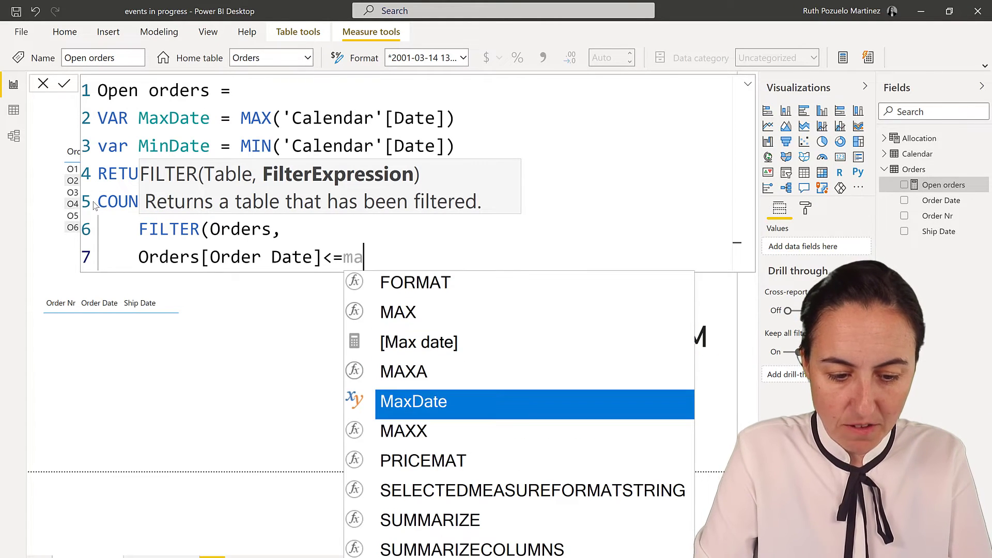
pyautogui.press('Tab')
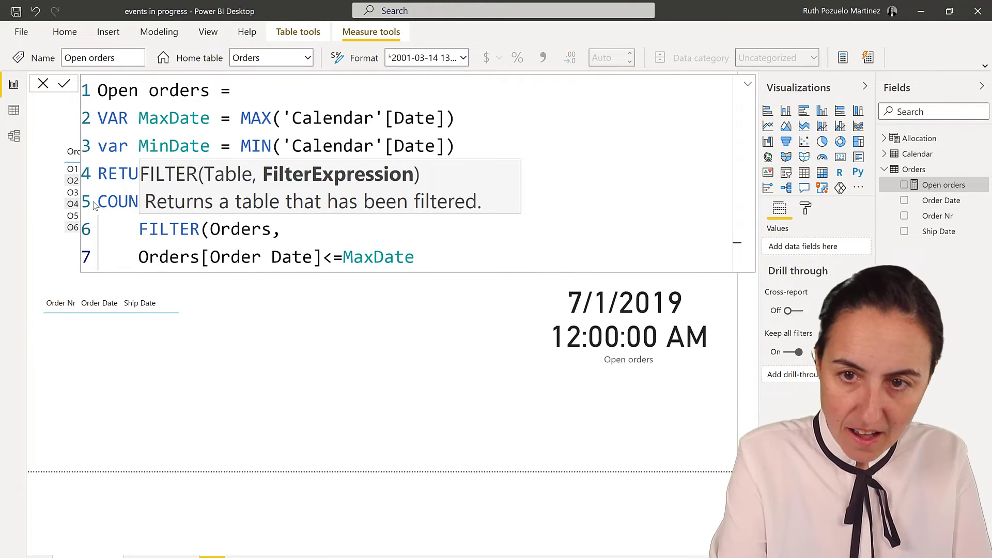
pyautogui.write('&&')
pyautogui.press('Return')
# Add the condition Orders[Ship Date] >= MinDate, close the brackets and commit the measure.
pyautogui.write('order')
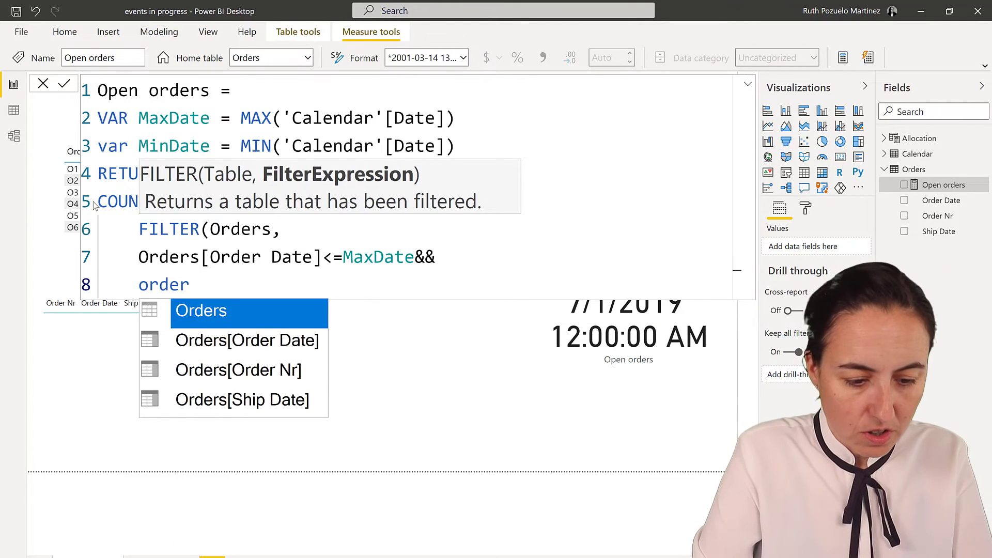
pyautogui.press('Down')
pyautogui.press('Down')
pyautogui.press('Down')
pyautogui.press('Tab')
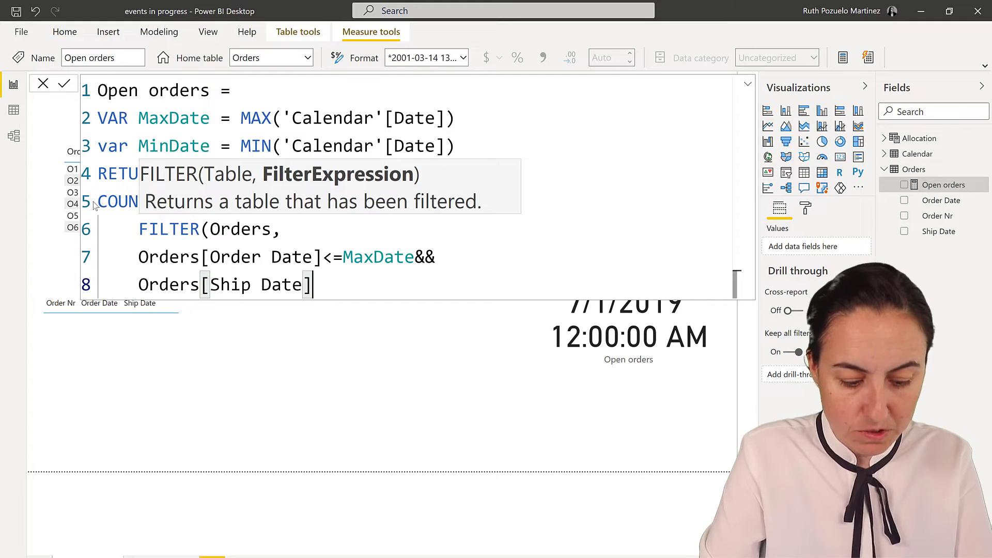
pyautogui.write('>?')
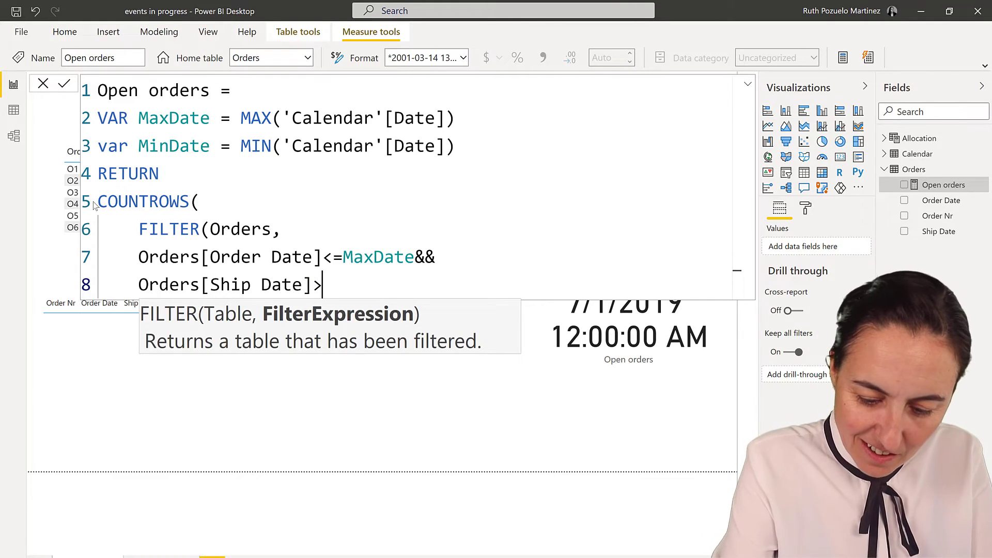
pyautogui.write('=')
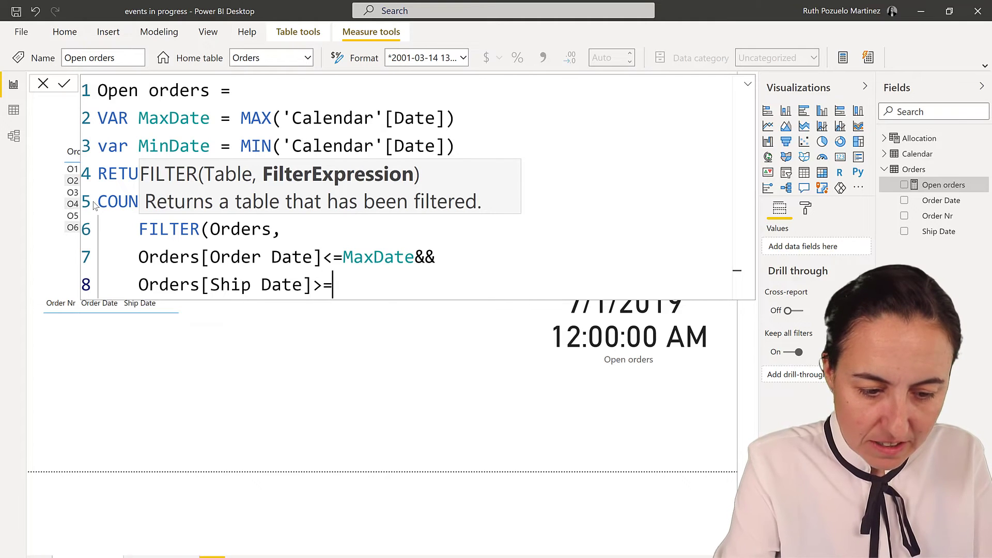
pyautogui.write('Min')
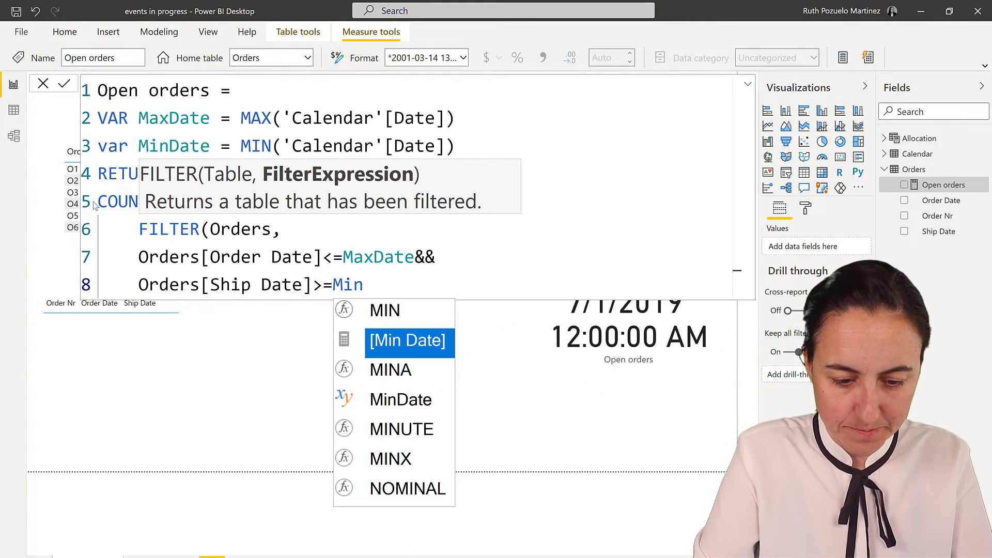
pyautogui.write('Date)')
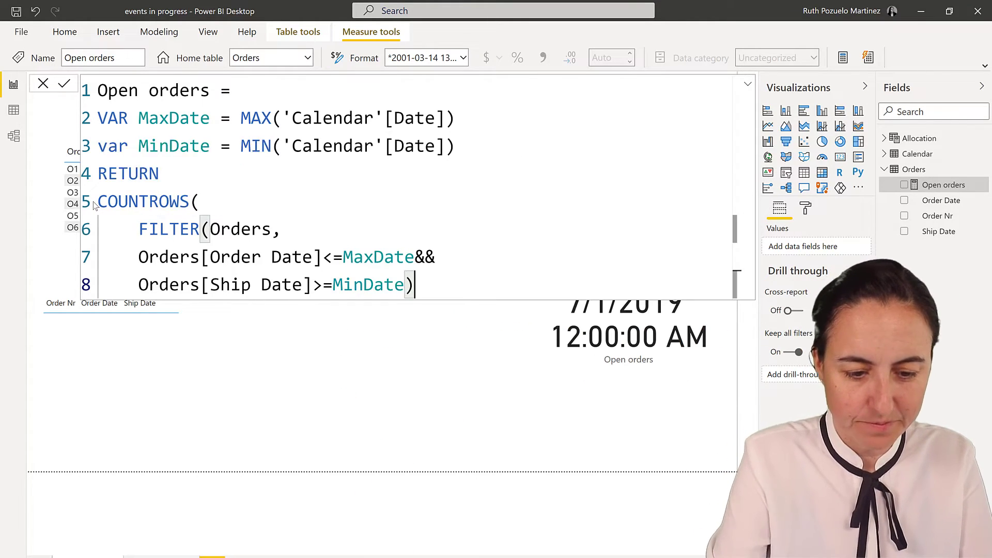
pyautogui.press('Return')
pyautogui.write(')')
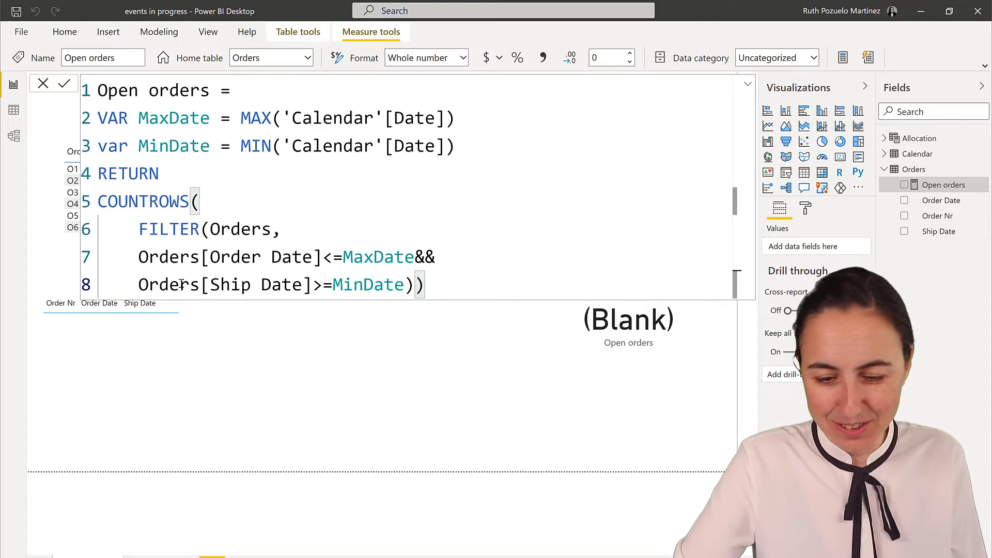
# Set the Year-Month slicer to 2020-Jul so Open orders reads 2, then view the model diagram.
pyautogui.click(500, 409)
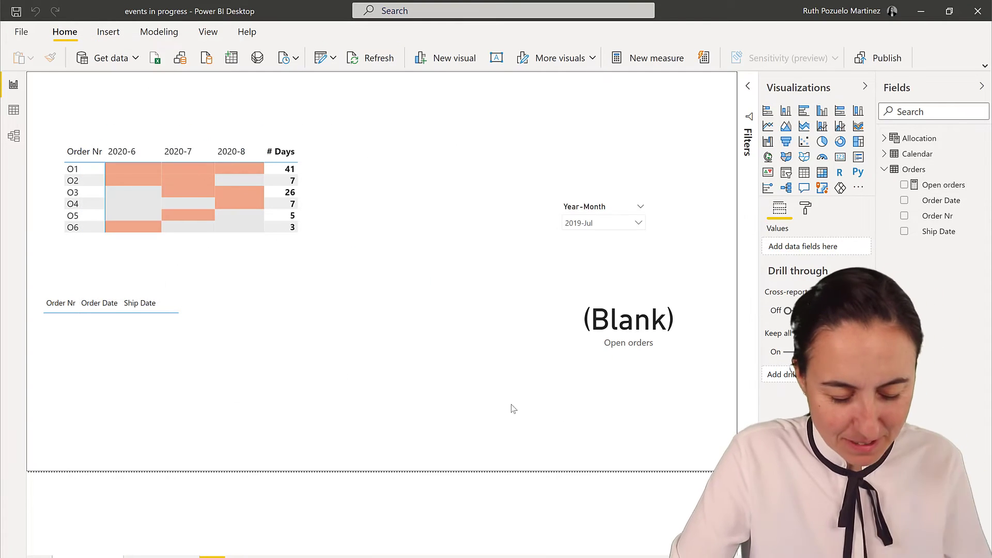
pyautogui.click(465, 324)
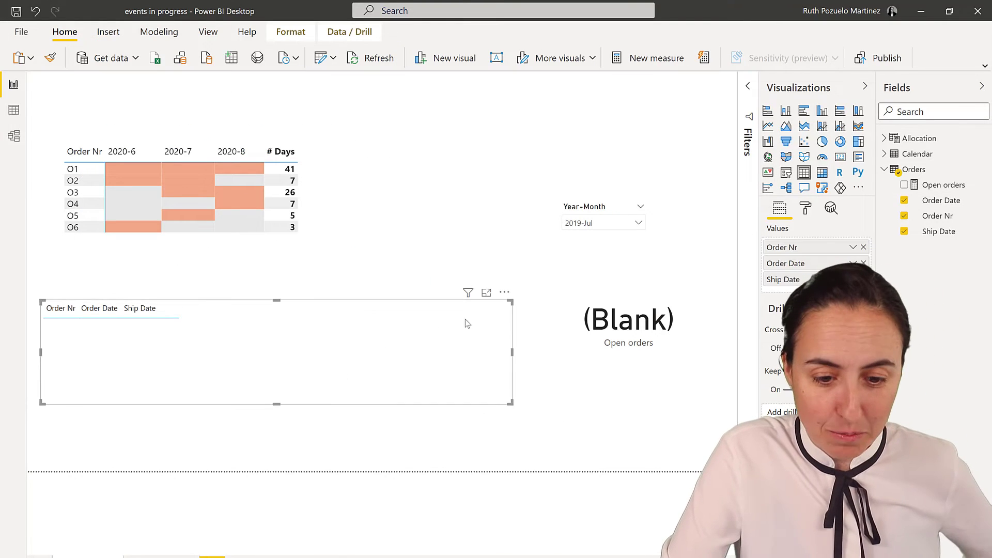
pyautogui.click(640, 223)
pyautogui.scroll(-5, 623, 275)
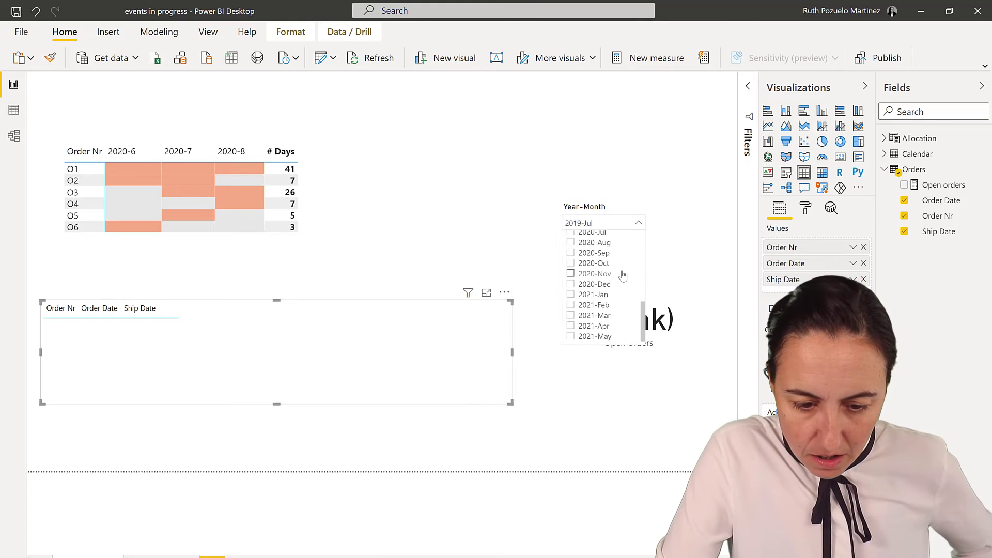
pyautogui.click(601, 236)
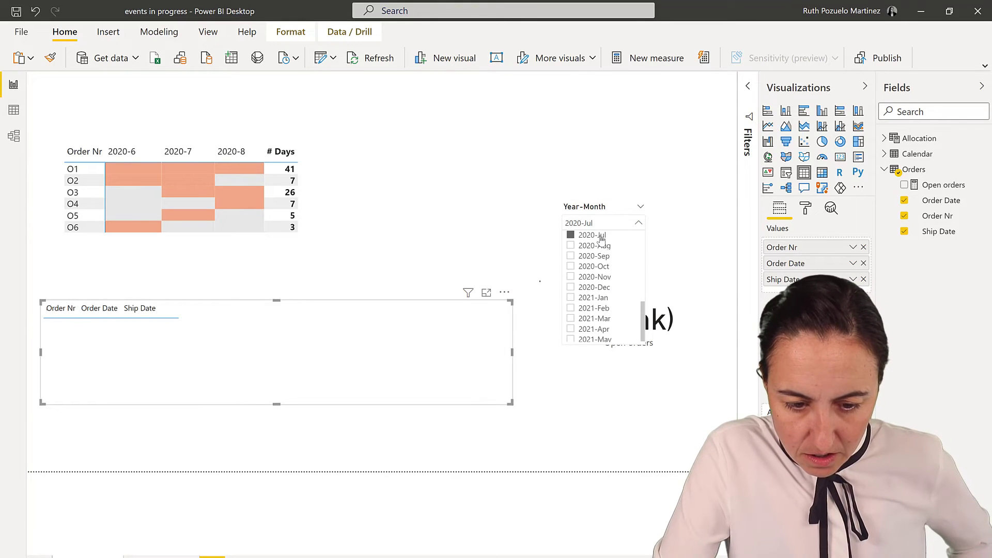
pyautogui.click(701, 250)
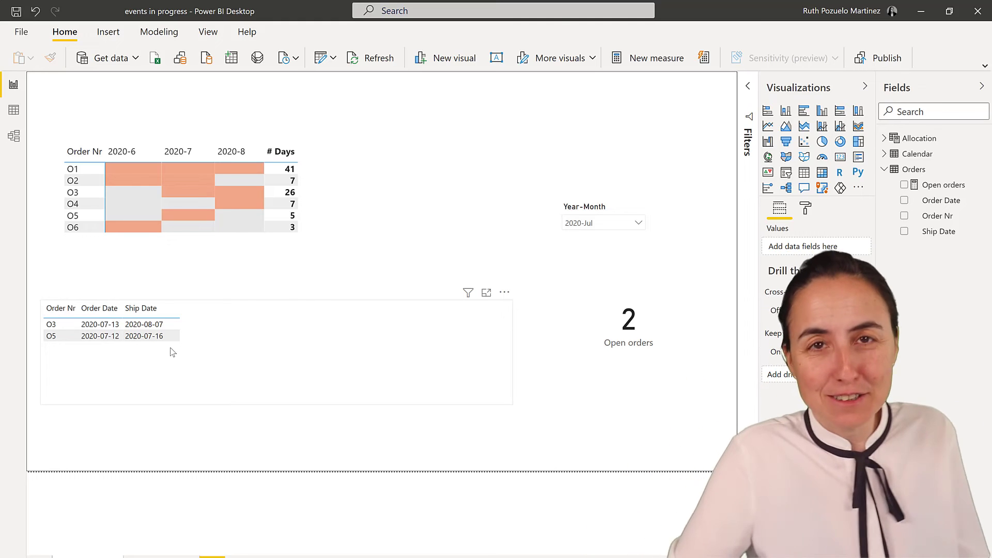
pyautogui.click(13, 136)
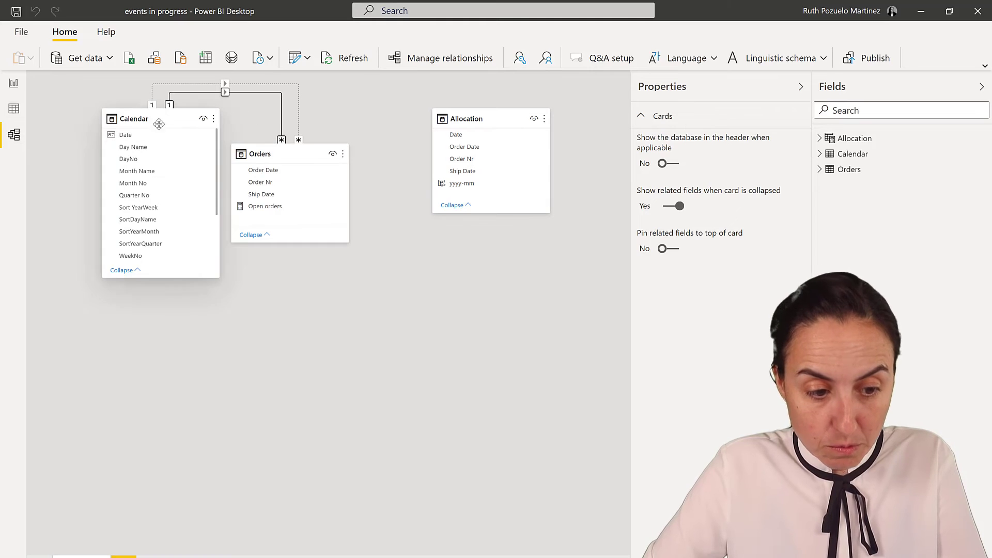
# Add the Open orders measure to the orders table, showing 1 for O3 and O5, total 2.
pyautogui.click(14, 83)
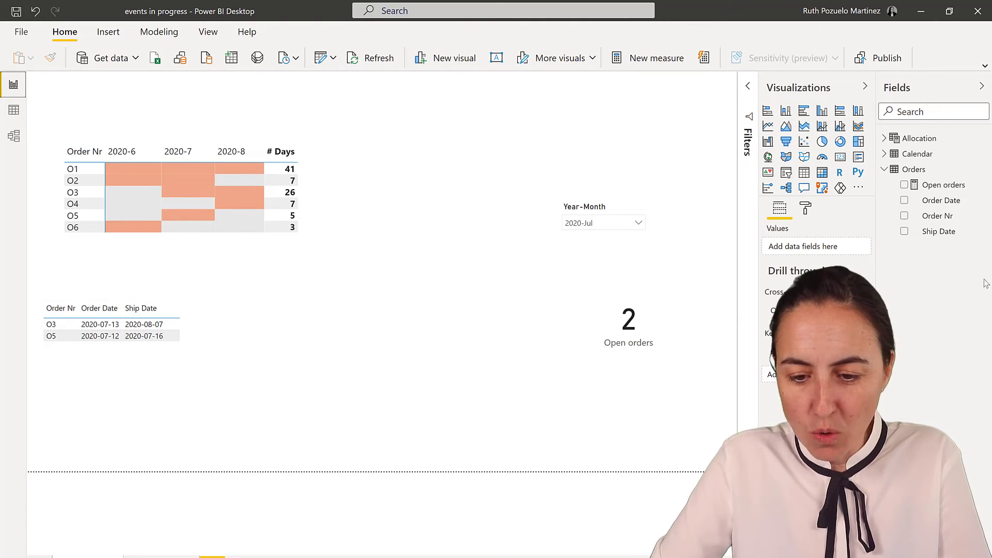
pyautogui.moveTo(944, 185); pyautogui.dragTo(191, 339)
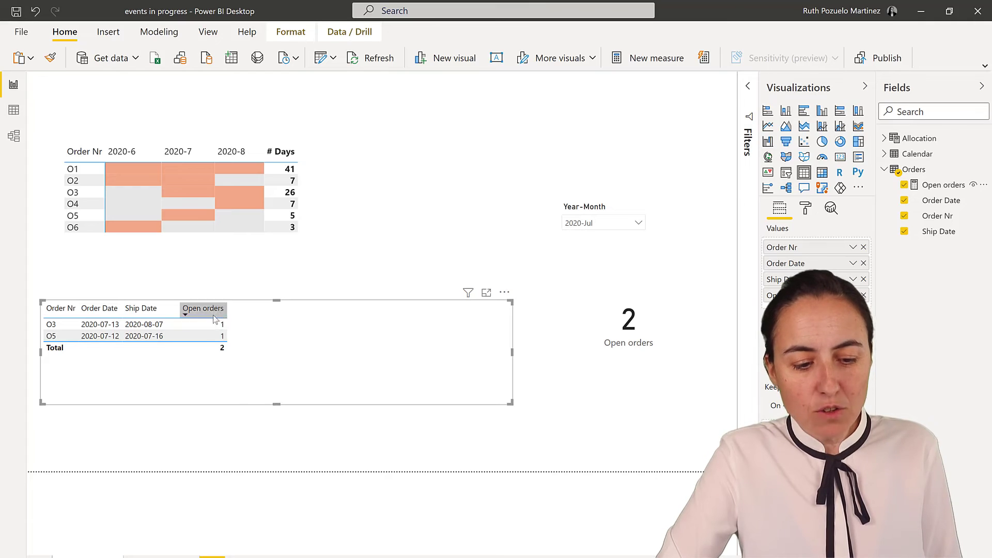
pyautogui.click(13, 135)
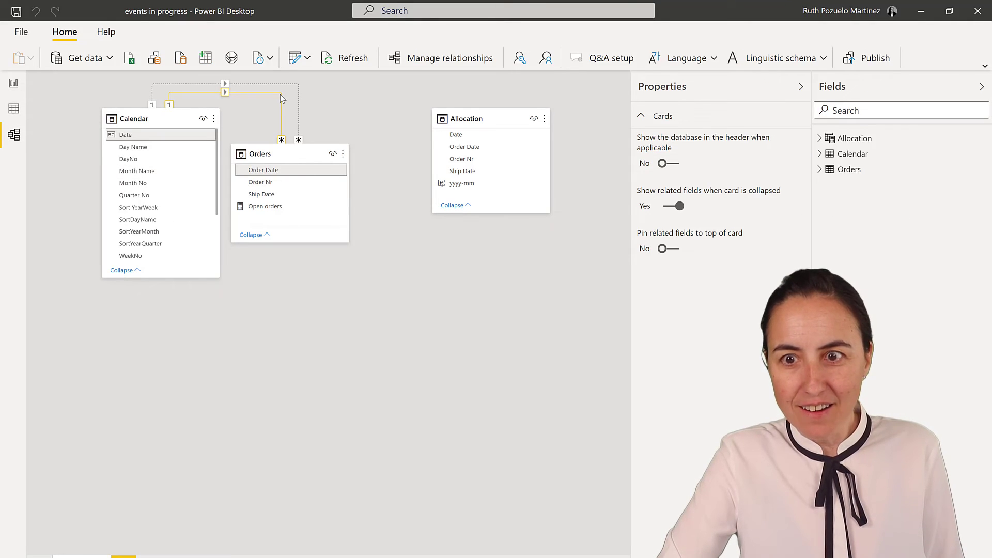
pyautogui.click(13, 84)
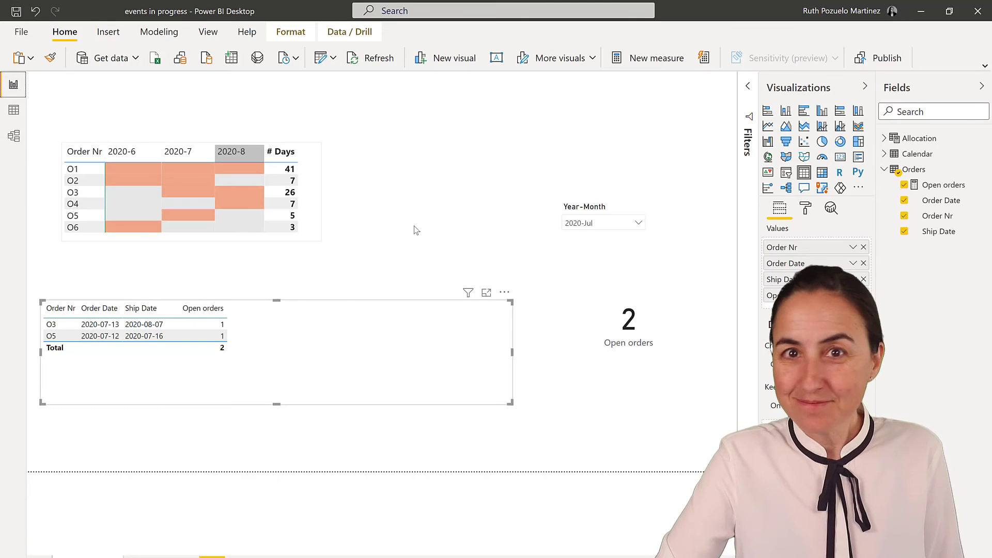
# Wrap the Open orders count expression in CALCULATE.
pyautogui.click(943, 184)
pyautogui.click(182, 171)
pyautogui.press('Return')
pyautogui.write('C')
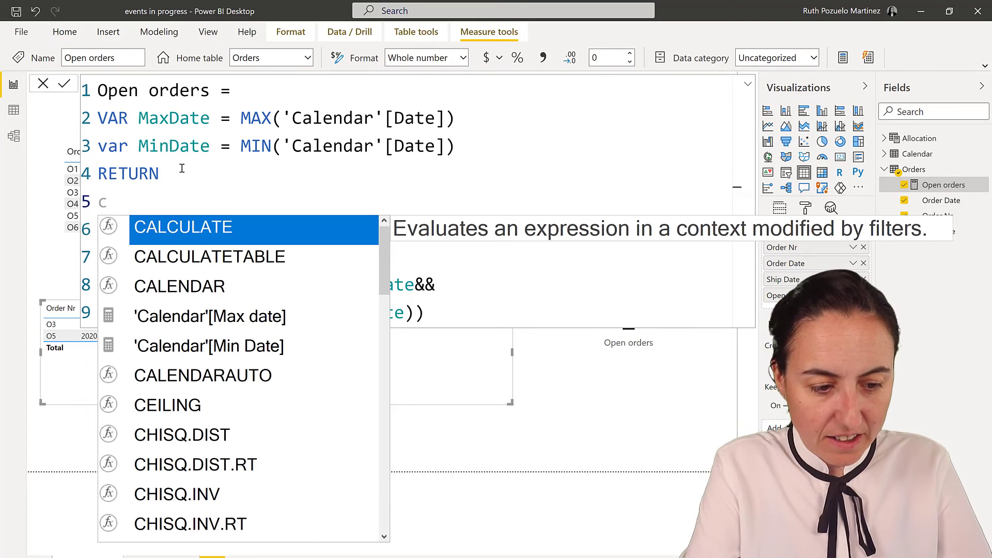
pyautogui.press('Tab')
# Add a CROSSFILTER function as CALCULATE's second argument after the FILTER expression.
pyautogui.click(471, 325)
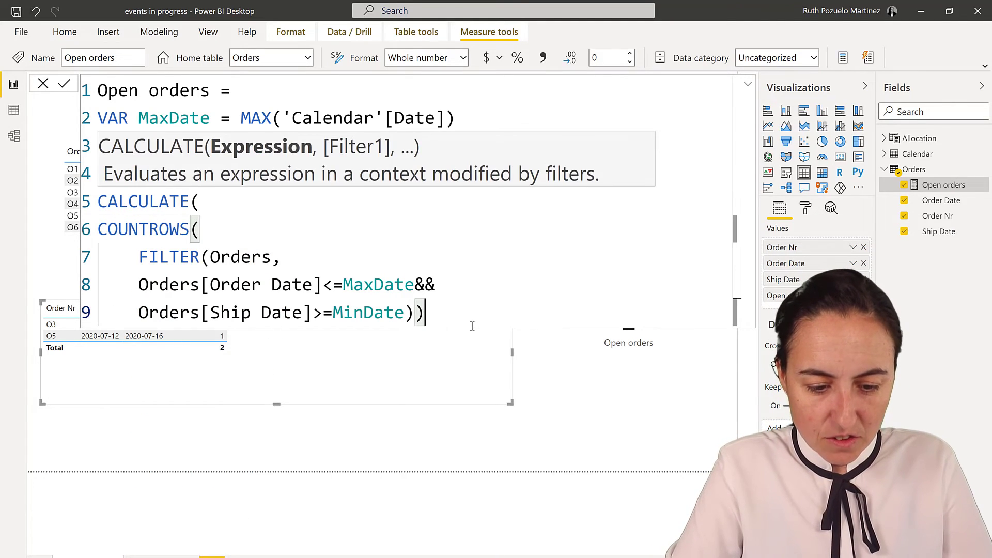
pyautogui.write(',')
pyautogui.press('Return')
pyautogui.write('CRO')
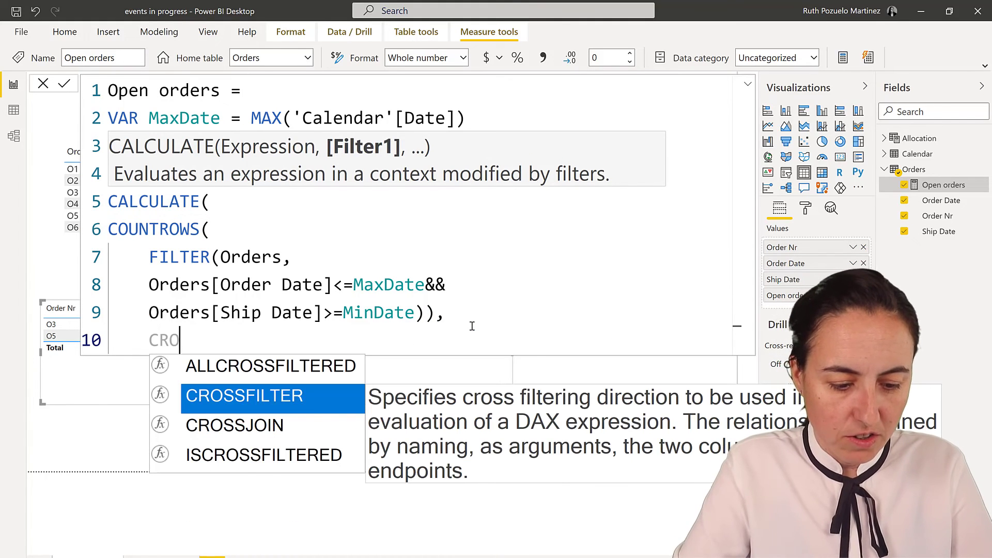
pyautogui.press('Tab')
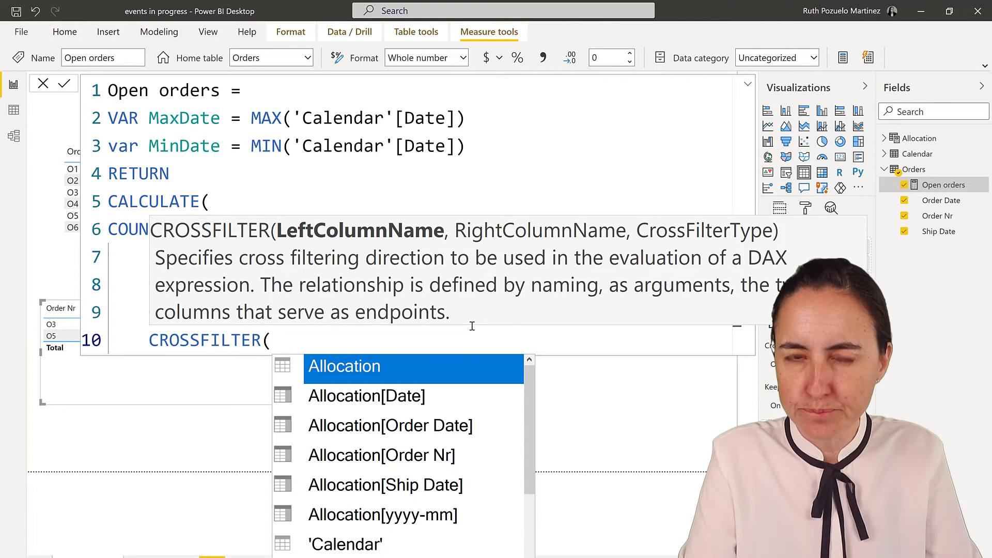
# Fill in CROSSFILTER('Calendar'[Date], Orders[Order Date], None) and commit, giving a total of 4.
pyautogui.write('C')
pyautogui.press('Down')
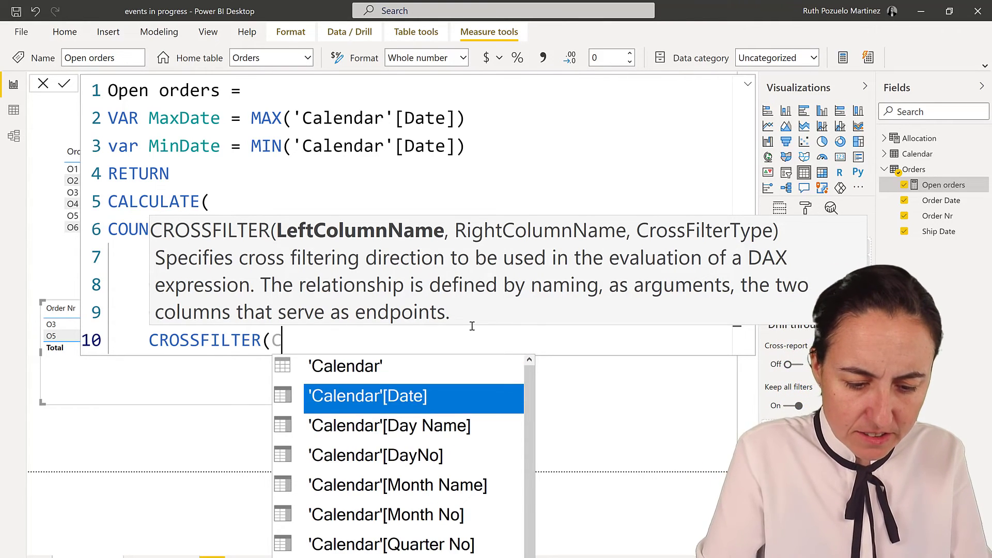
pyautogui.press('Tab')
pyautogui.write(', ')
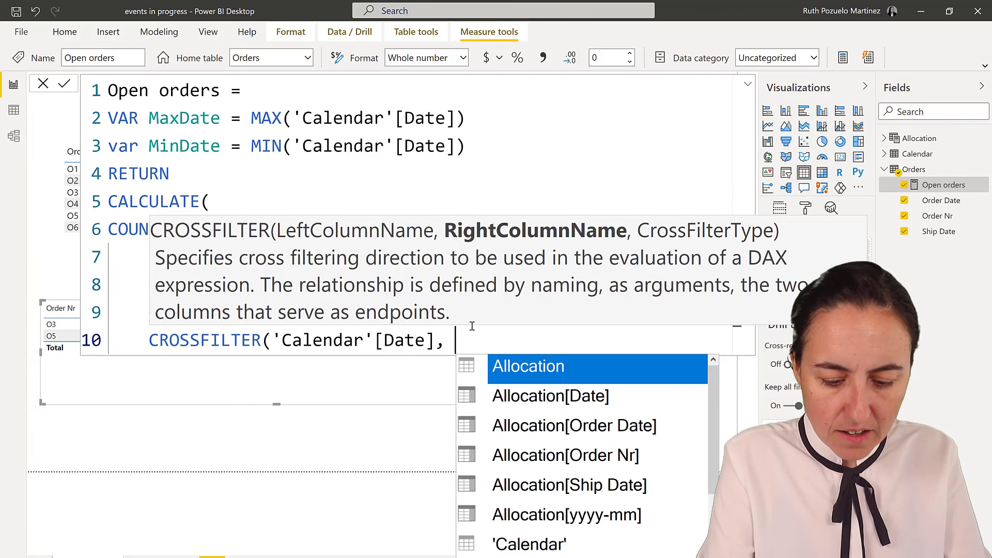
pyautogui.write('ORDE')
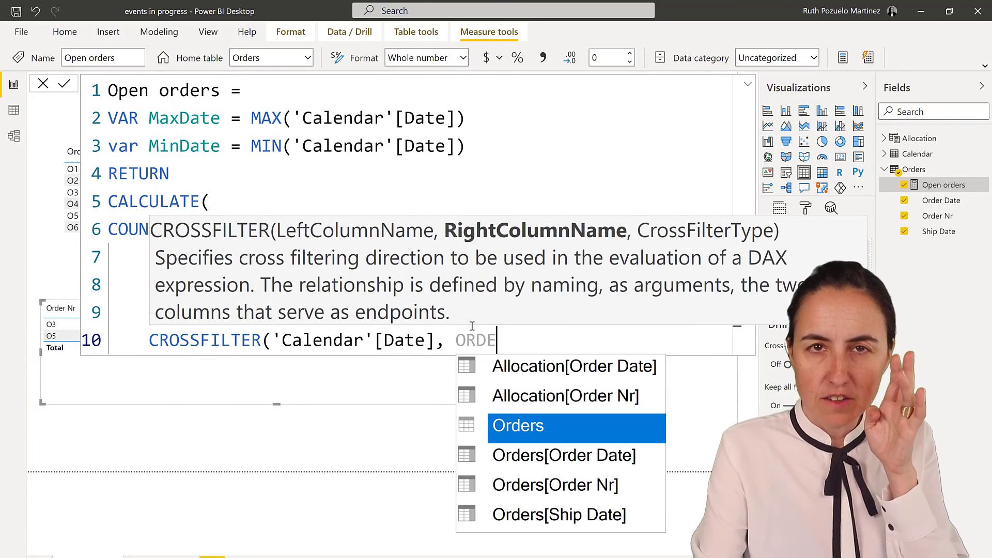
pyautogui.press('Down')
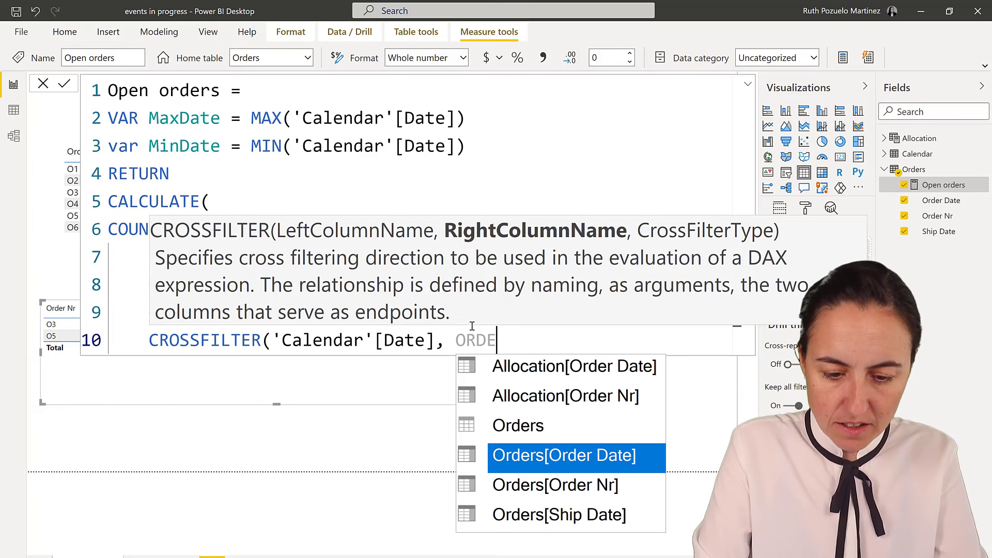
pyautogui.press('Tab')
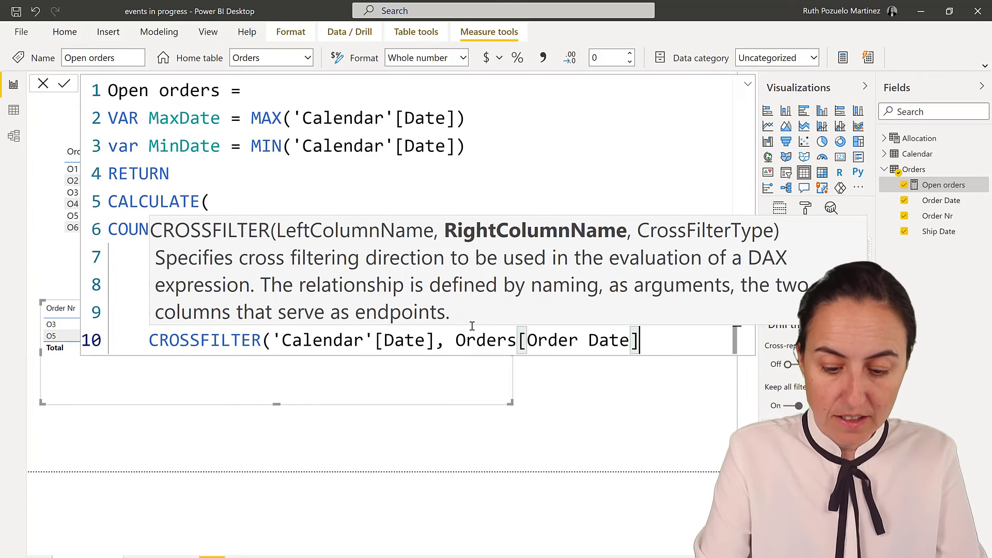
pyautogui.write(',')
pyautogui.press('Down')
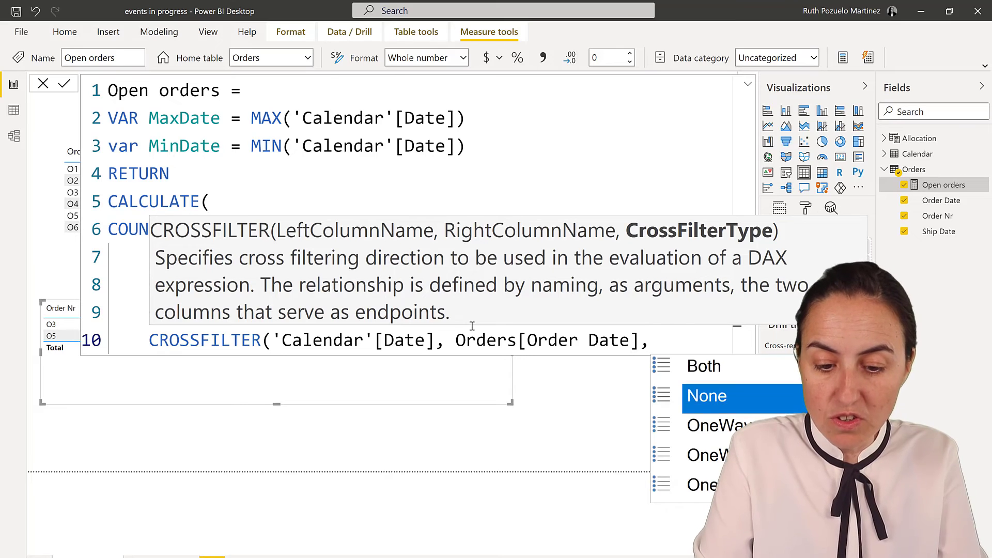
pyautogui.press('Tab')
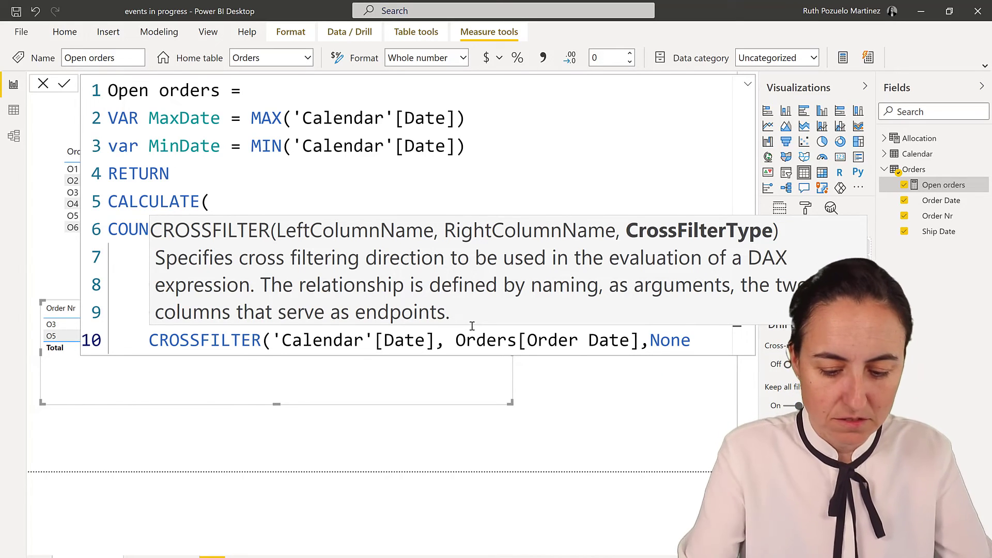
pyautogui.write(')')
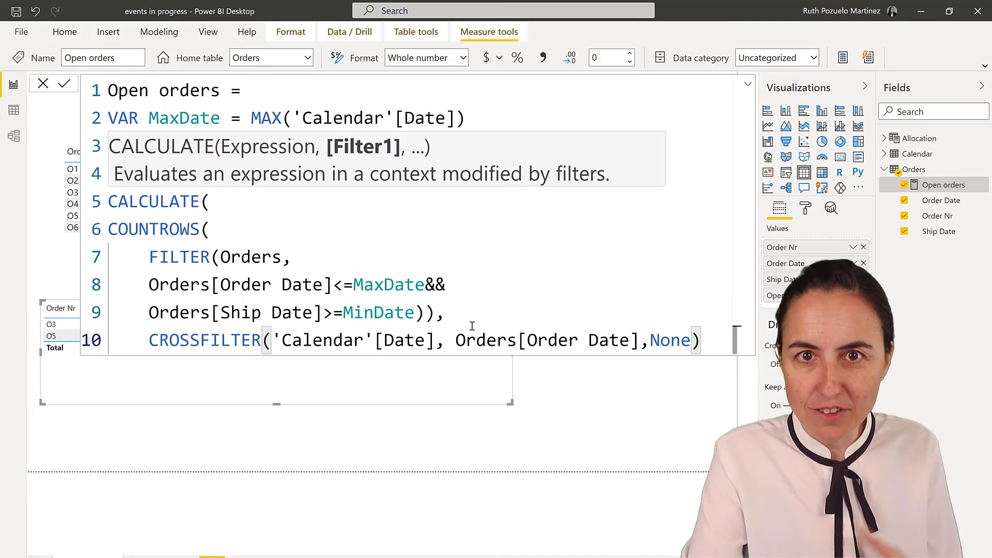
pyautogui.press('Return')
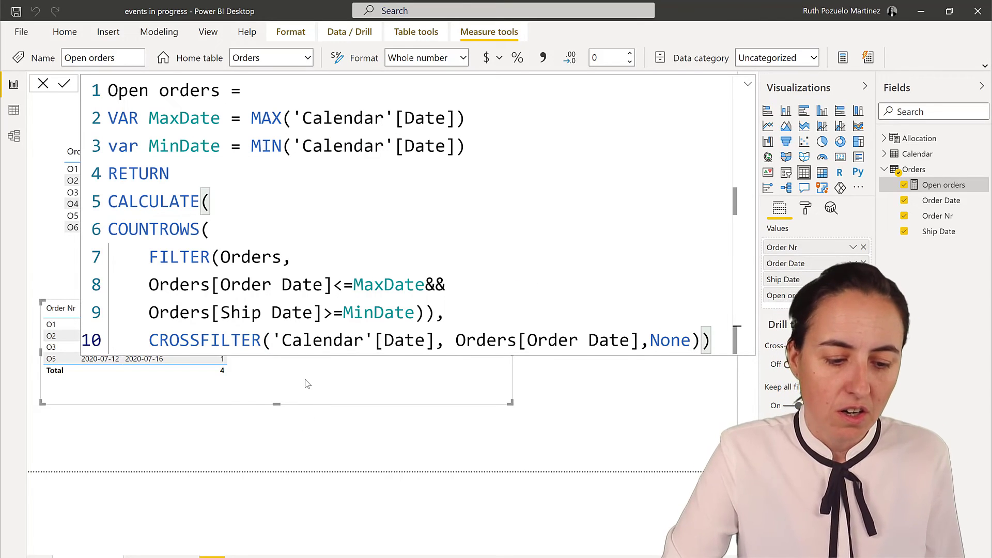
# Move the orders table lower, collapse the formula bar, and filter Year-Month to 2020-Jun.
pyautogui.moveTo(368, 398); pyautogui.dragTo(395, 449)
pyautogui.click(748, 84)
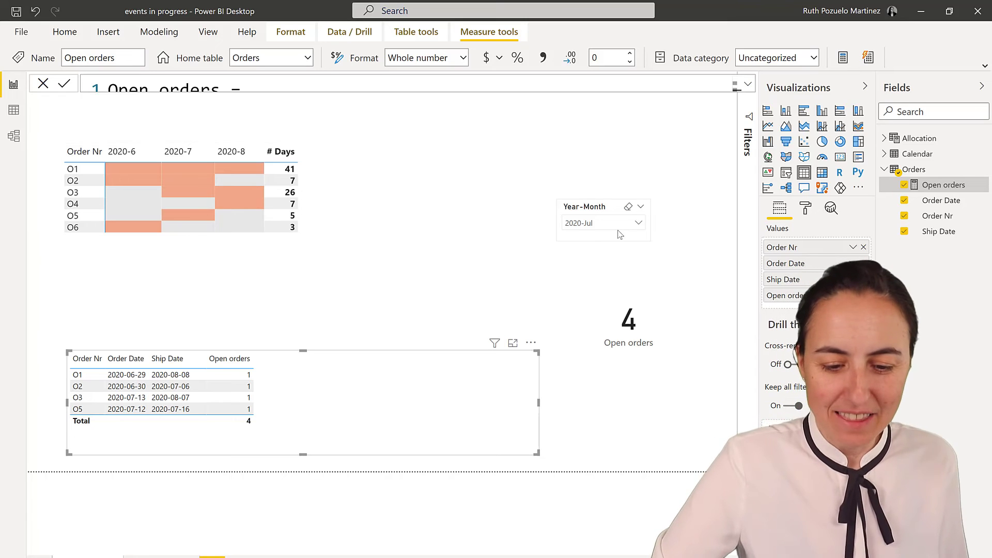
pyautogui.click(604, 223)
pyautogui.scroll(-5, 607, 277)
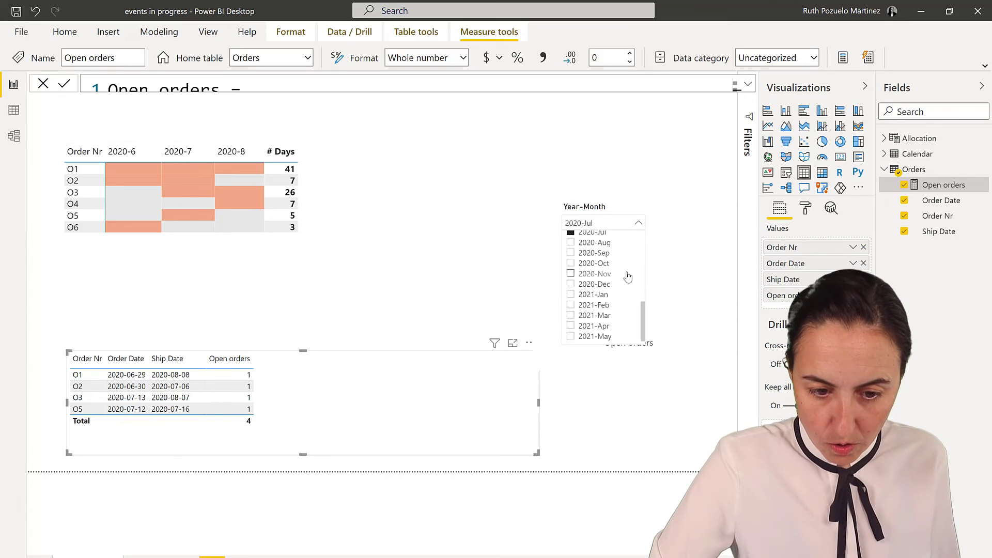
pyautogui.click(601, 277)
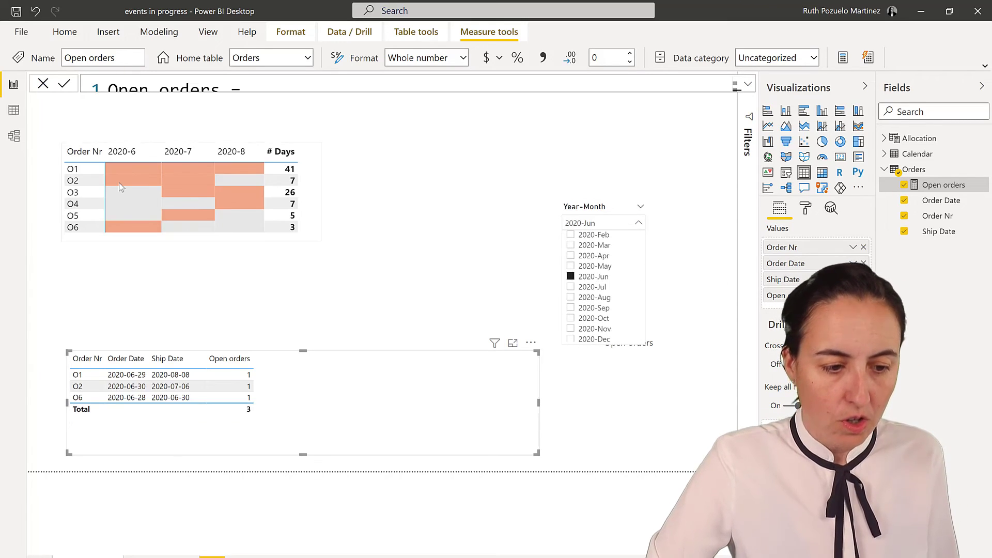
# Switch the Year-Month slicer to 2020-Aug and reopen the Open orders formula.
pyautogui.moveTo(126, 180)
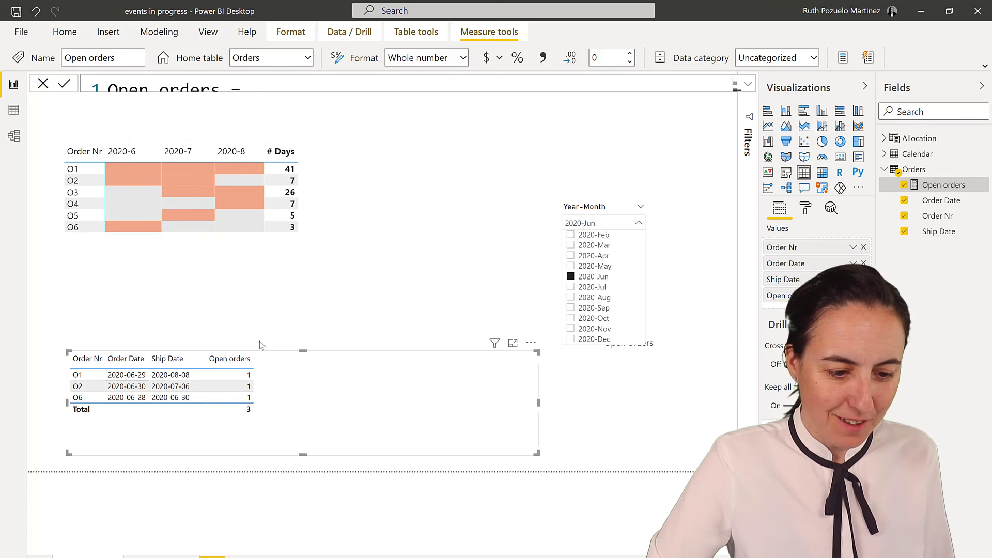
pyautogui.click(601, 299)
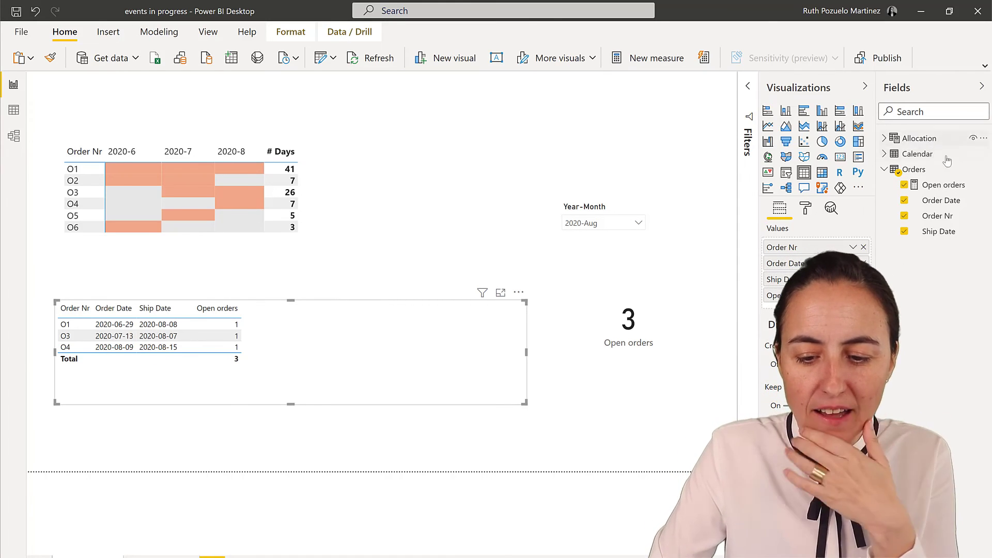
pyautogui.click(938, 186)
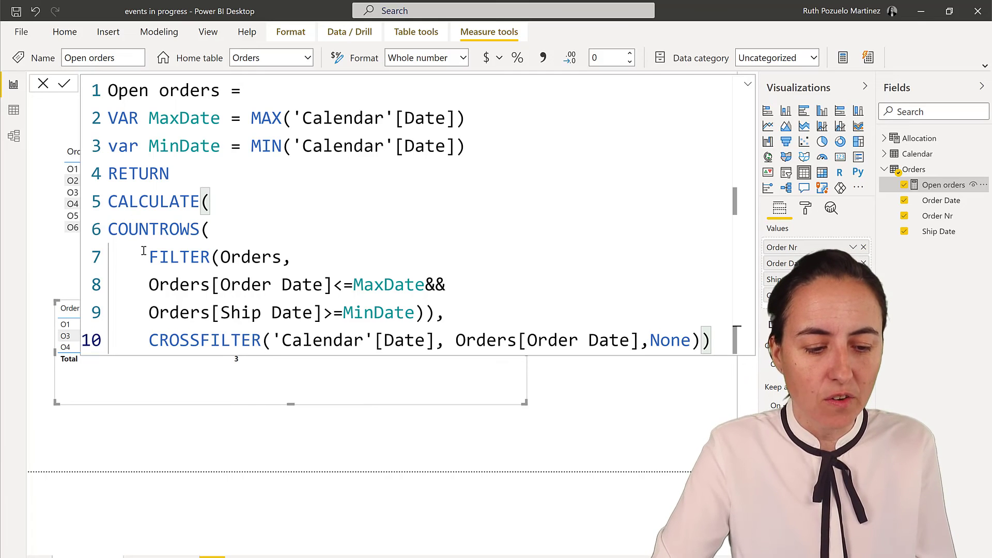
# Highlight the FILTER and CROSSFILTER lines, then commit the measure so the 2020-Aug card reads 3.
pyautogui.moveTo(144, 252); pyautogui.dragTo(447, 313)
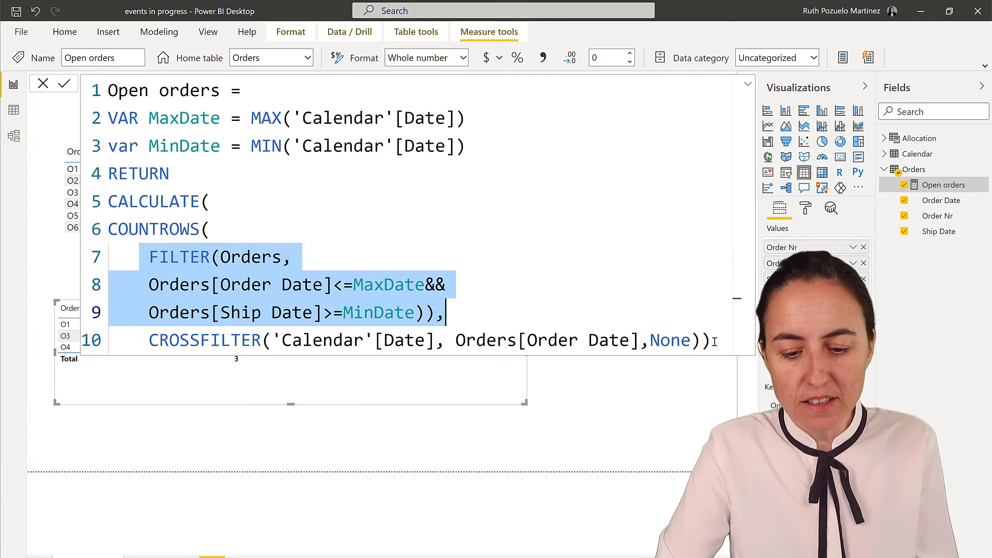
pyautogui.moveTo(714, 342); pyautogui.dragTo(121, 341)
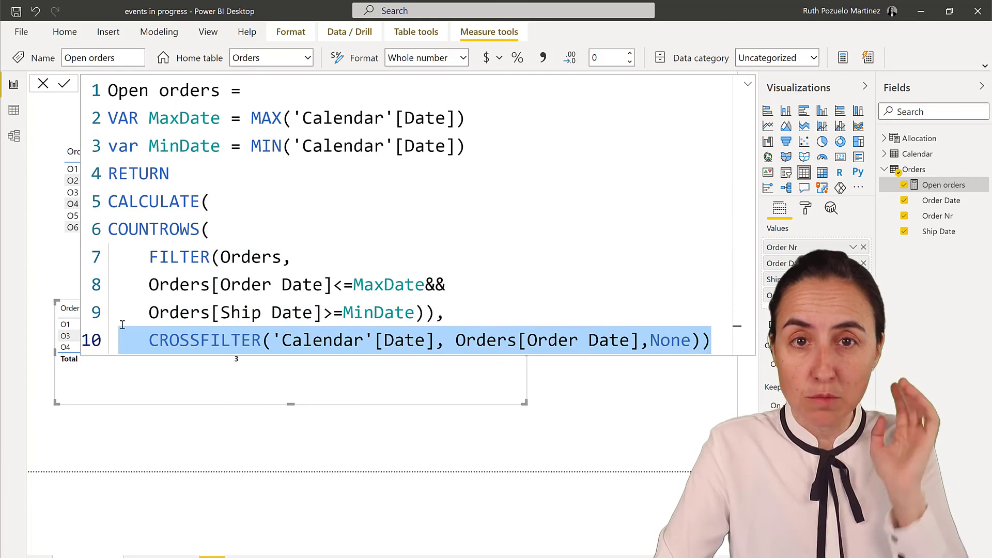
pyautogui.click(240, 191)
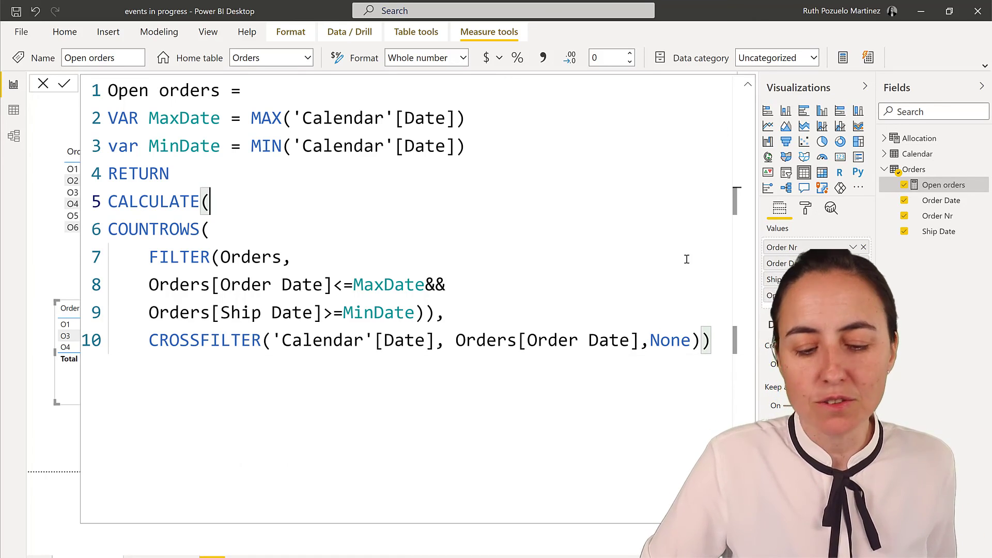
pyautogui.press('Return')
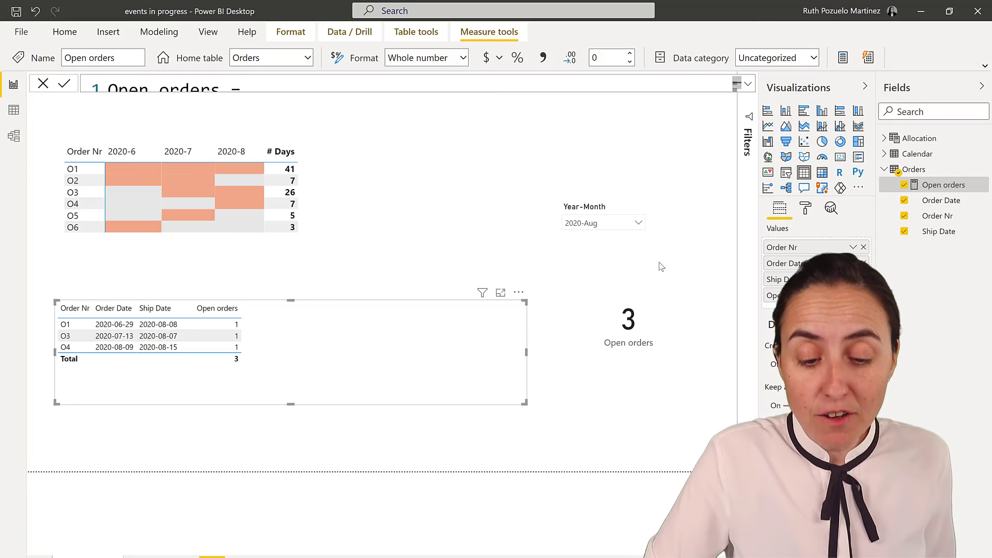